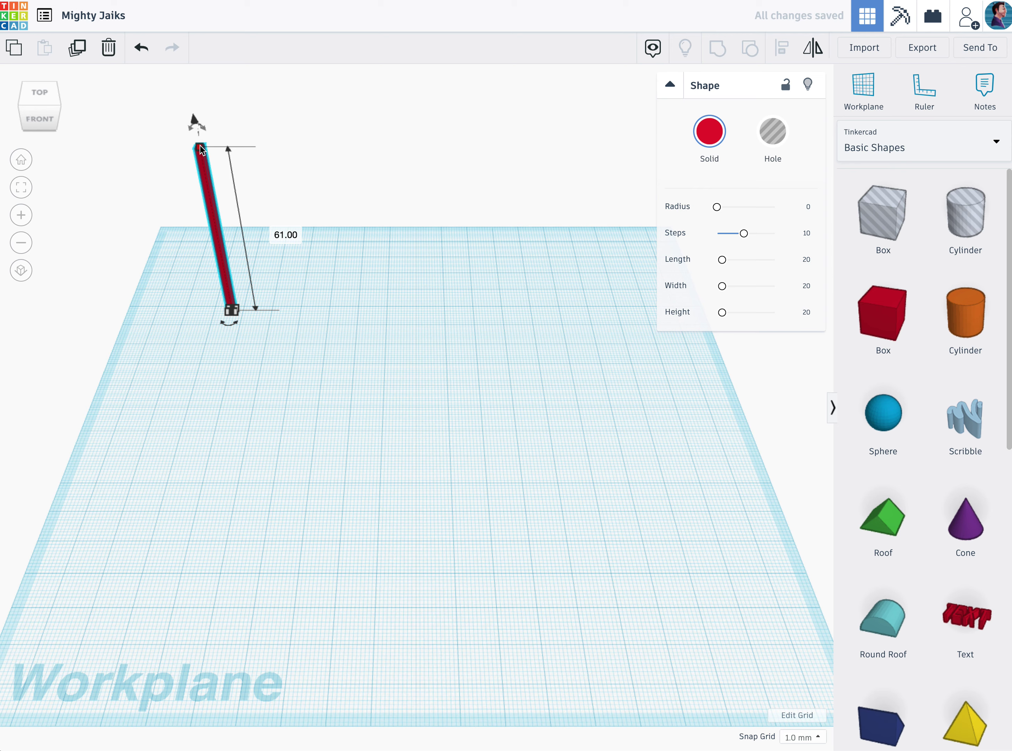
Set the thin red bar's height to 30 mm and paste a copy moved toward the front of the workplane.
drag(200, 149, 221, 240)
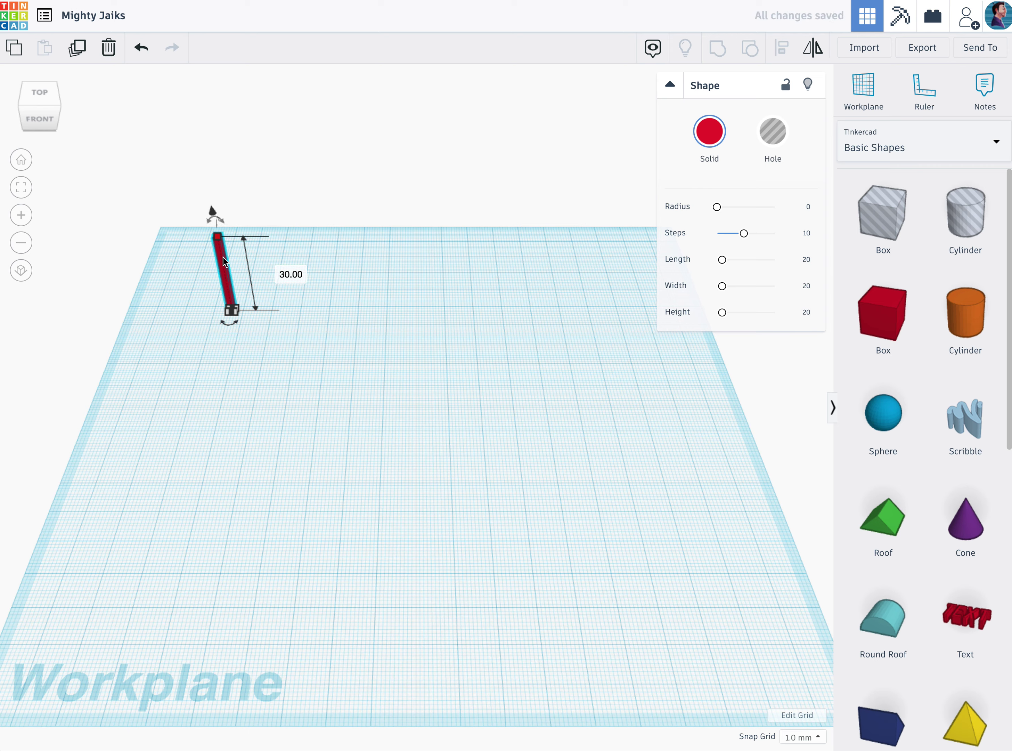
key(ctrl+c)
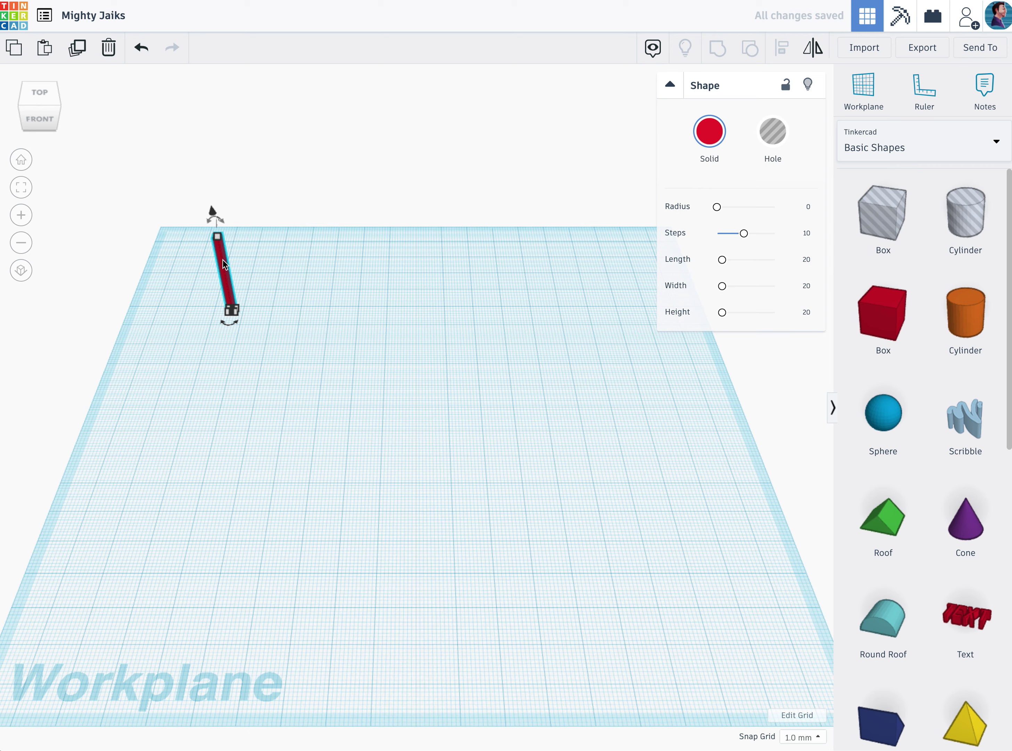
key(ctrl+v)
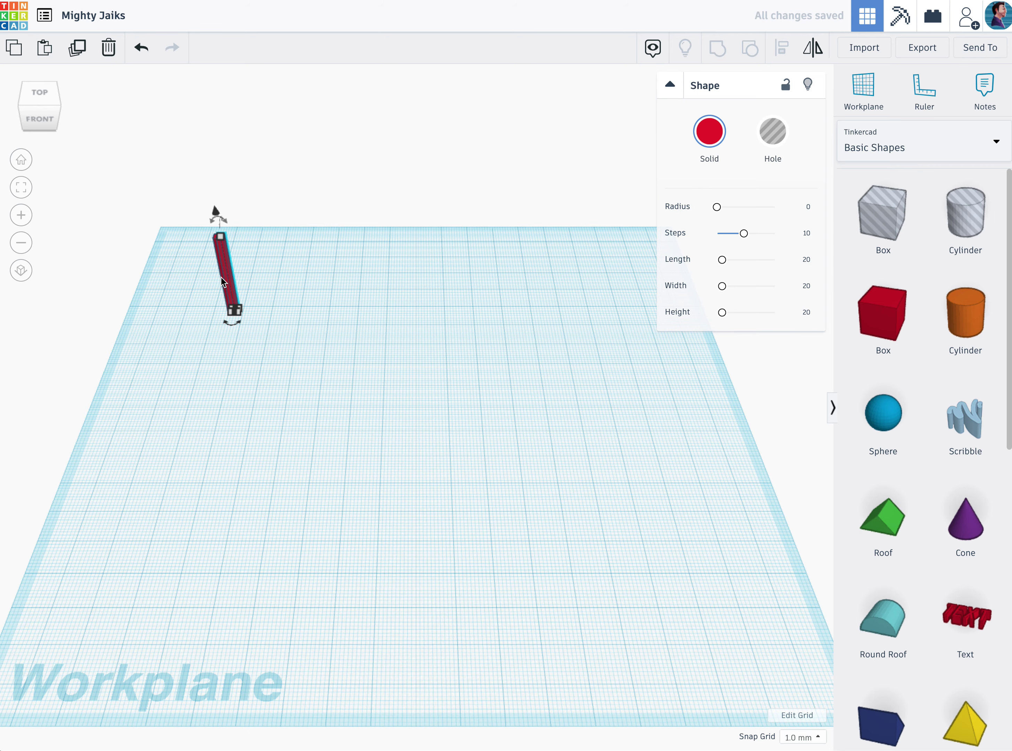
key(Down)
key(Down)
key(Down)
key(Down)
key(Down)
key(Down)
key(Down)
key(Down)
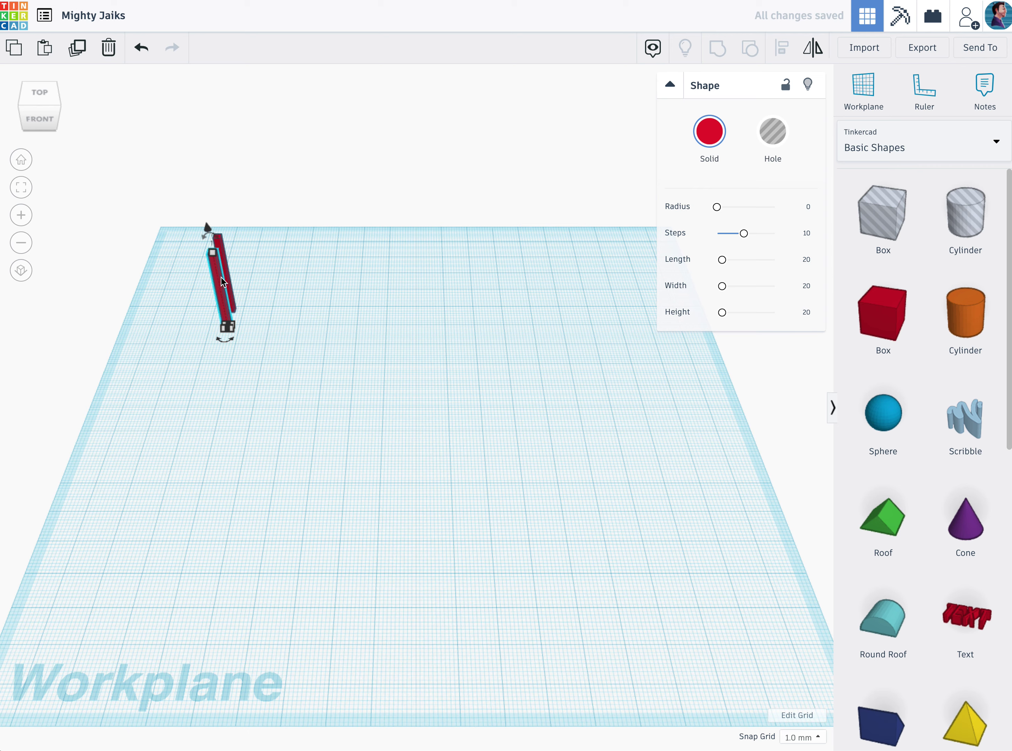
key(Down)
key(Down)
key(Down)
key(Down)
key(Down)
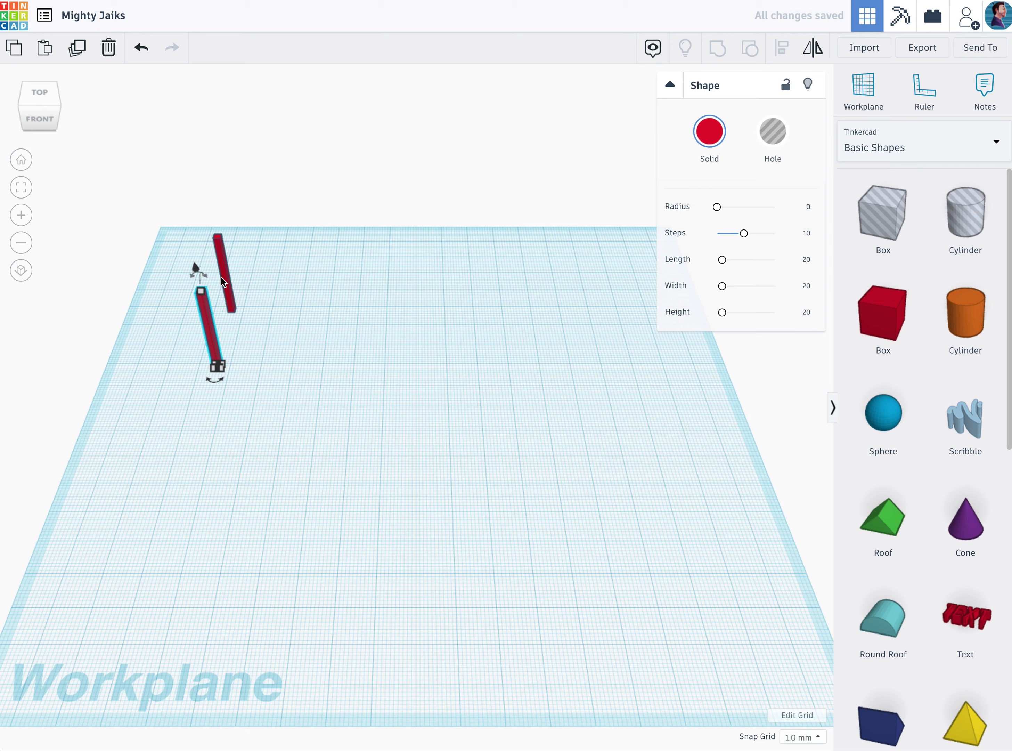
key(Down)
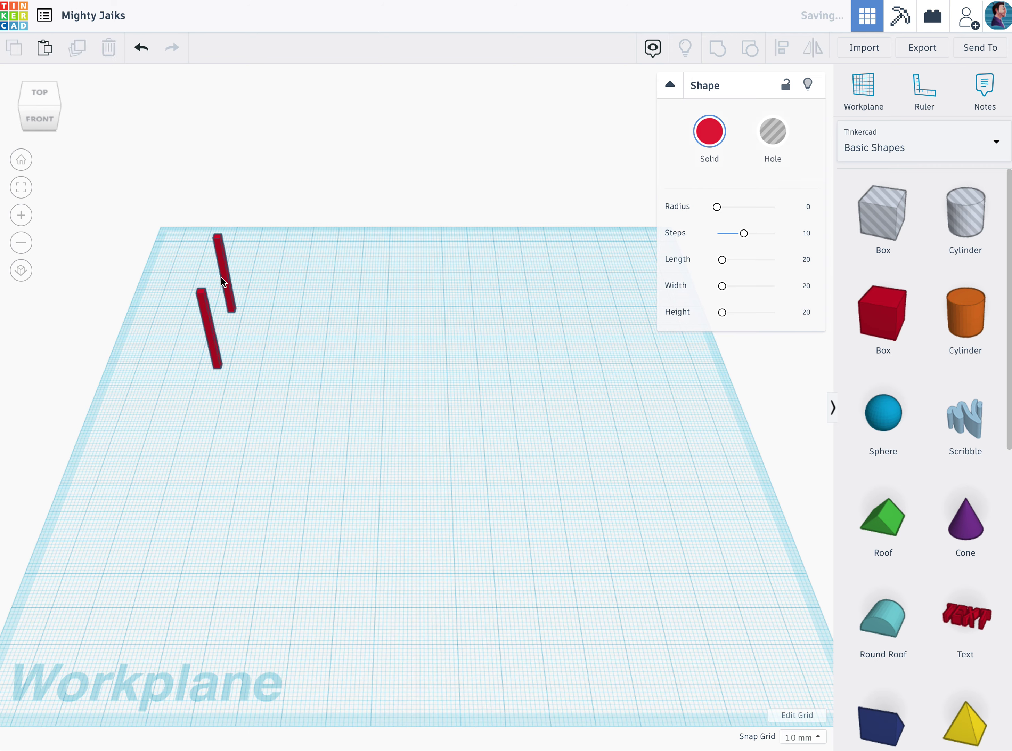
key(Down)
Duplicate the copied bar twice toward the front to form a spaced row of four bars.
key(ctrl+d)
key(Down)
key(Down)
key(Down)
key(Down)
key(Down)
key(Down)
key(Down)
key(Down)
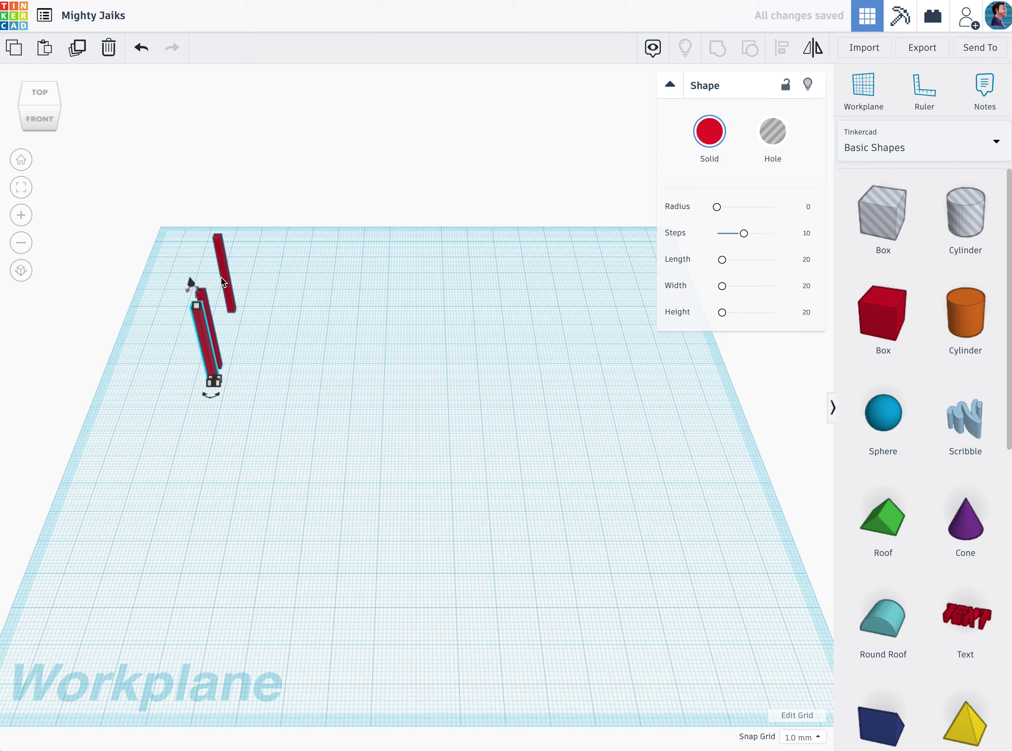
key(Down)
key(Down)
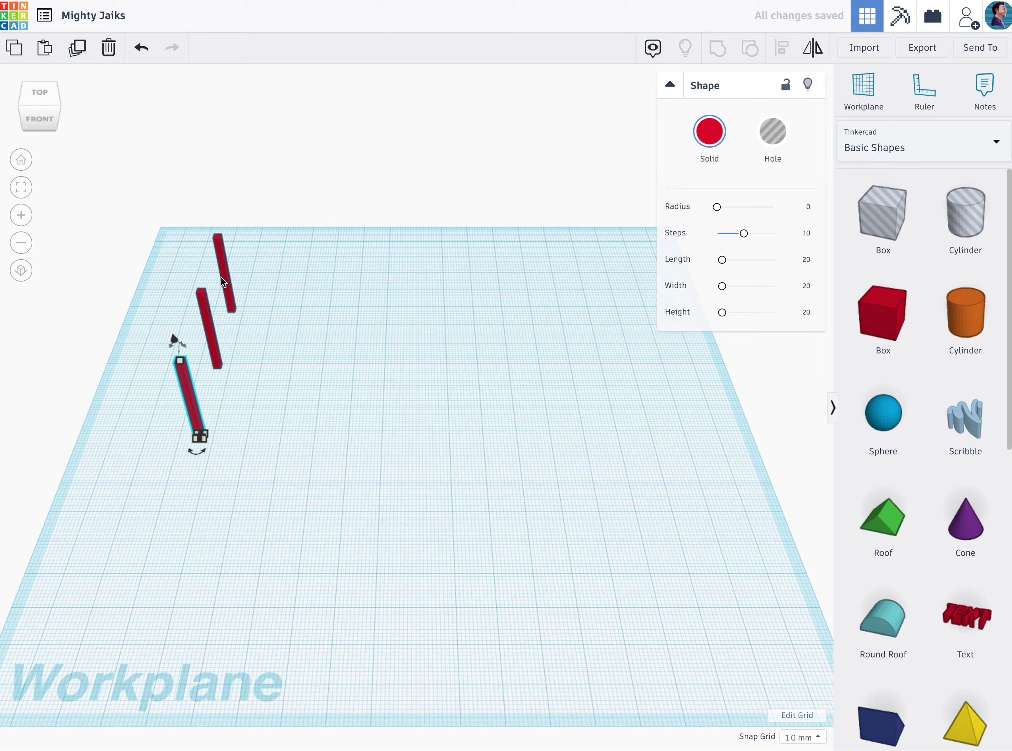
key(ctrl+d)
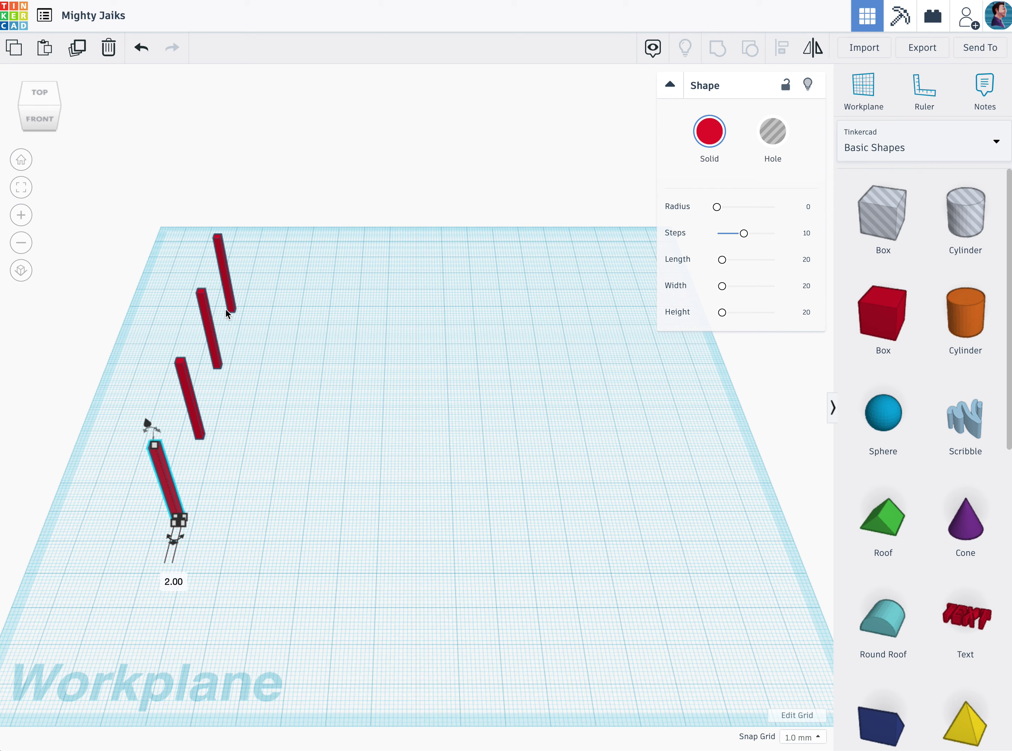
Select all four red bars and delete them from the workplane.
drag(227, 312, 156, 271)
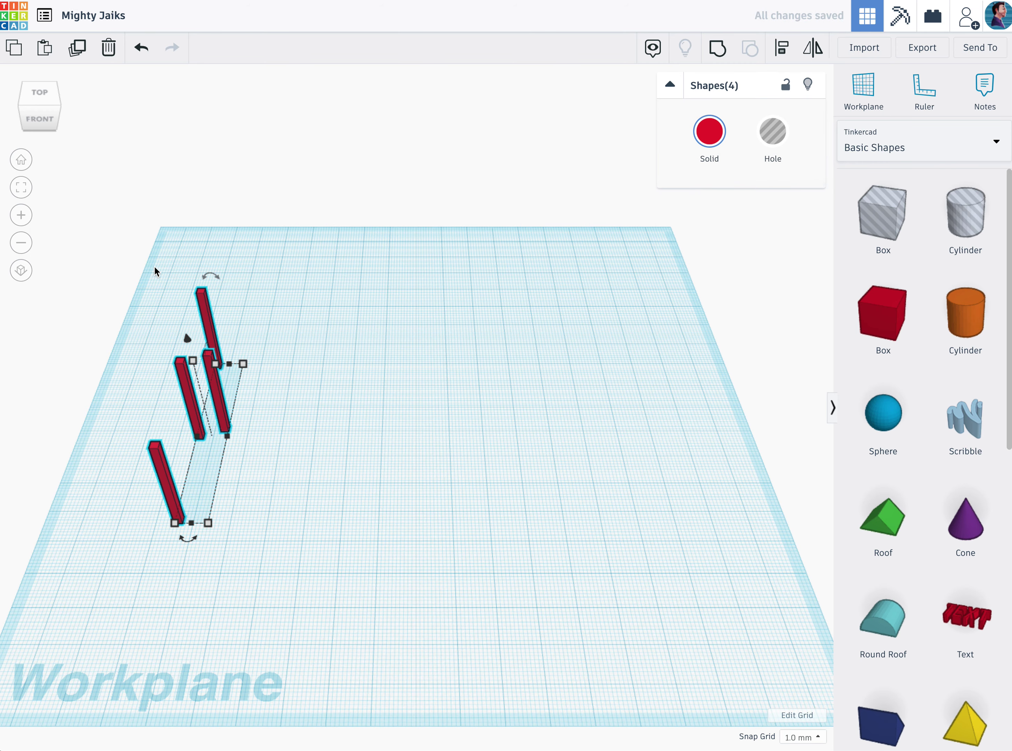
key(Delete)
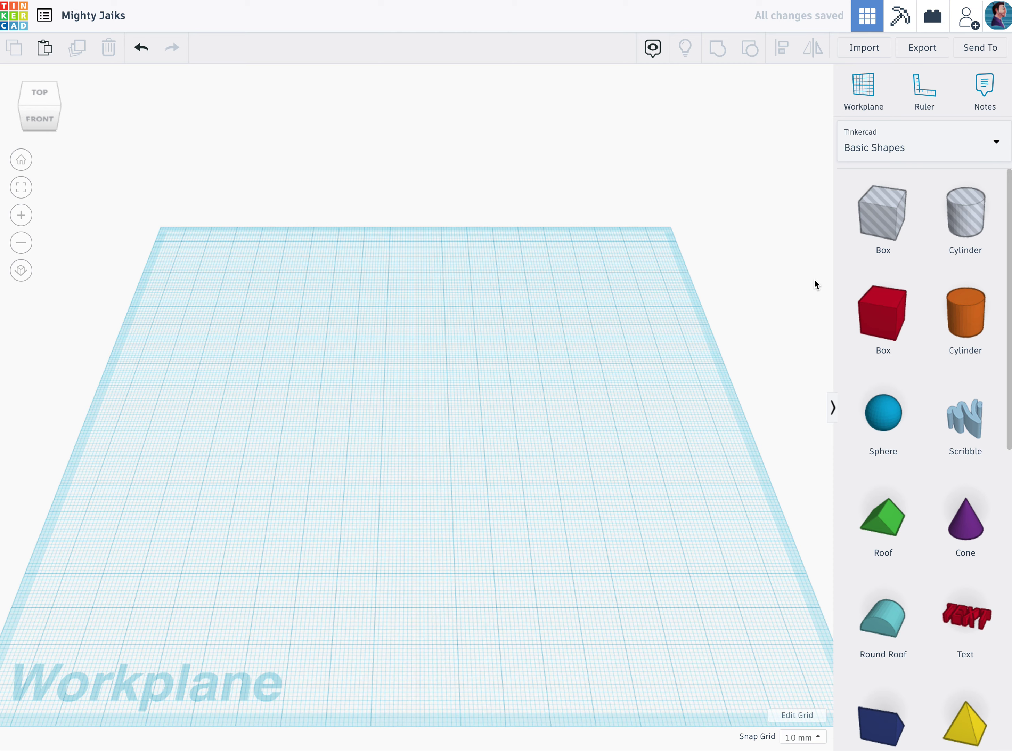
Place a solid red box near the workplane's back-left corner and set its length and width to 2 mm.
drag(882, 324, 268, 347)
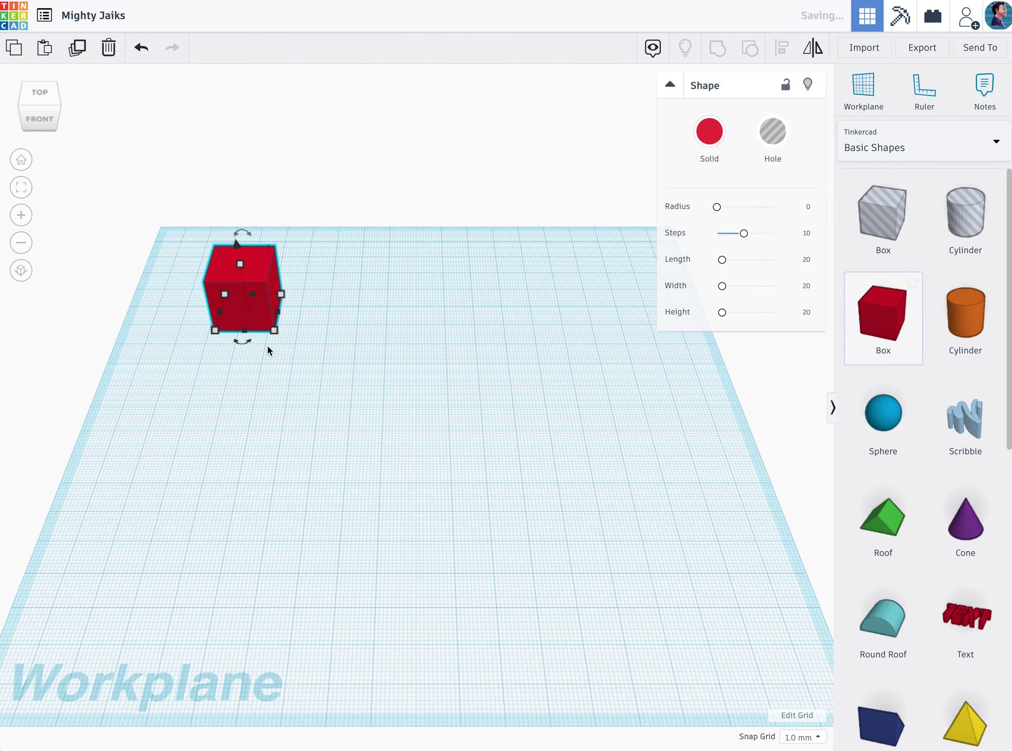
mouse_move(270, 330)
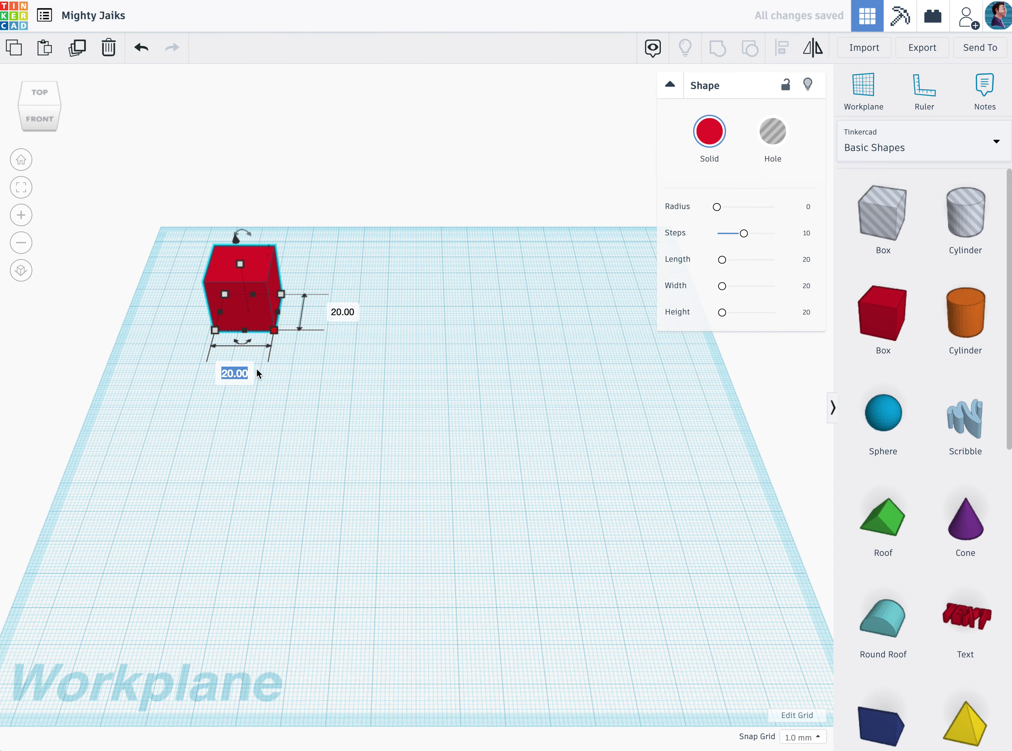
text(2)
click(338, 315)
text(2)
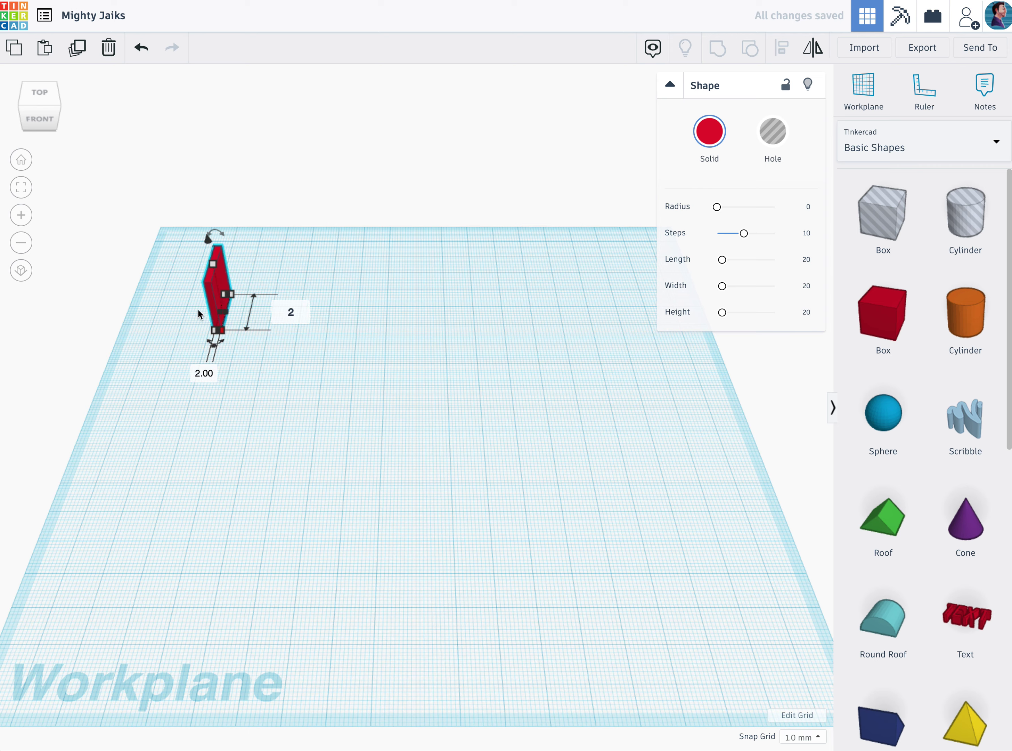
key(Return)
Set the thin box's height to 30 mm.
click(218, 247)
click(276, 269)
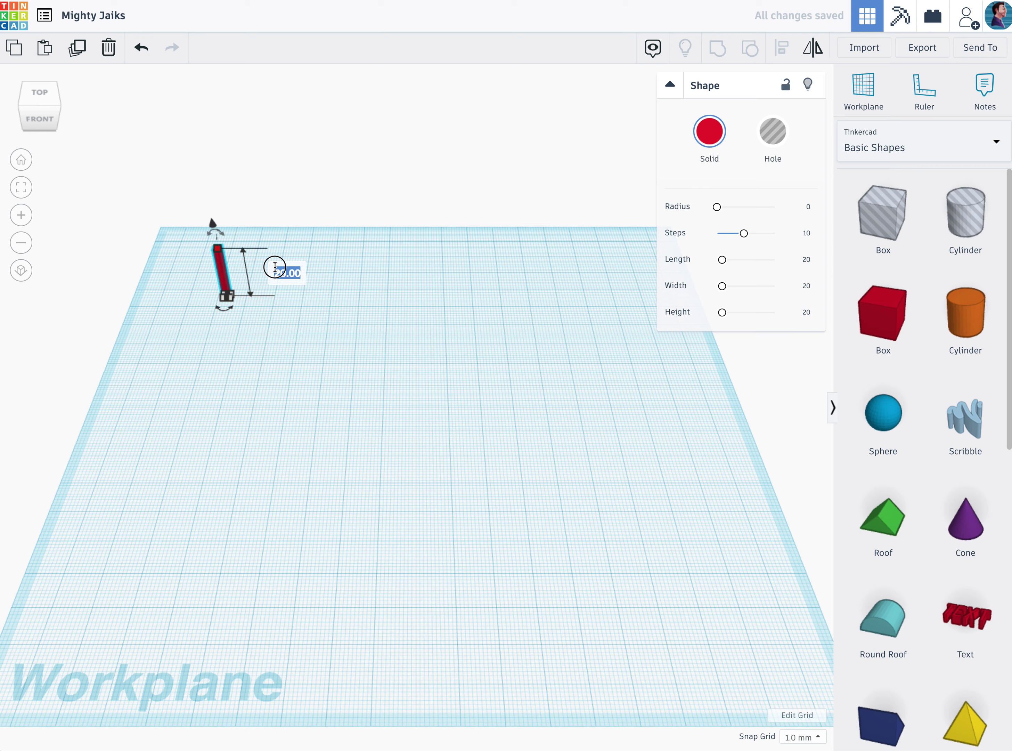
text(30)
key(Return)
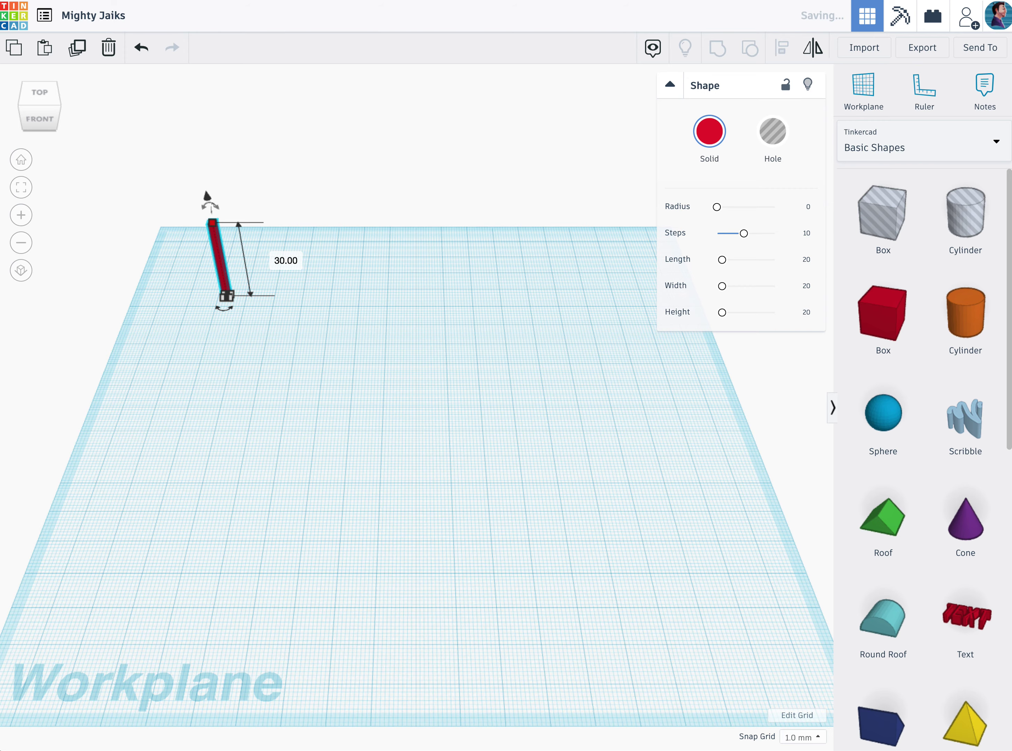
Duplicate the 30 mm bar three times toward the front, making an evenly spaced row of four bars.
scroll(416, 407, down, 3)
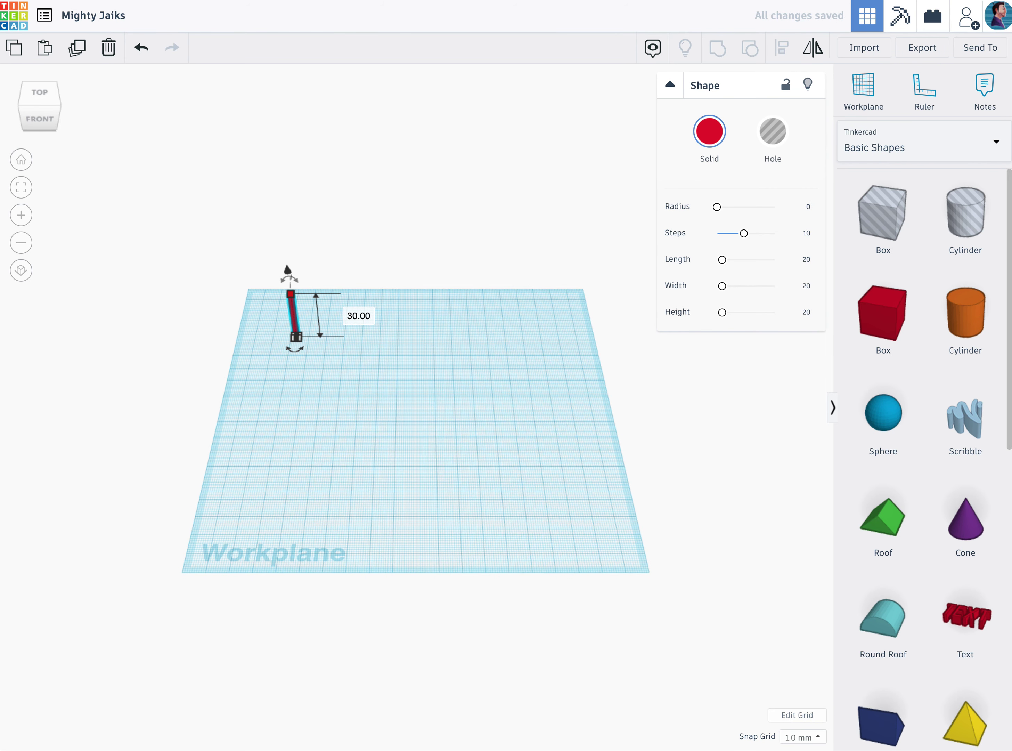
key(ctrl+d)
key(Down)
key(Down)
key(Down)
key(Down)
key(Down)
key(Down)
key(Down)
key(Down)
key(Down)
key(Down)
key(Down)
key(Down)
key(Down)
key(Down)
key(Down)
key(Down)
key(Down)
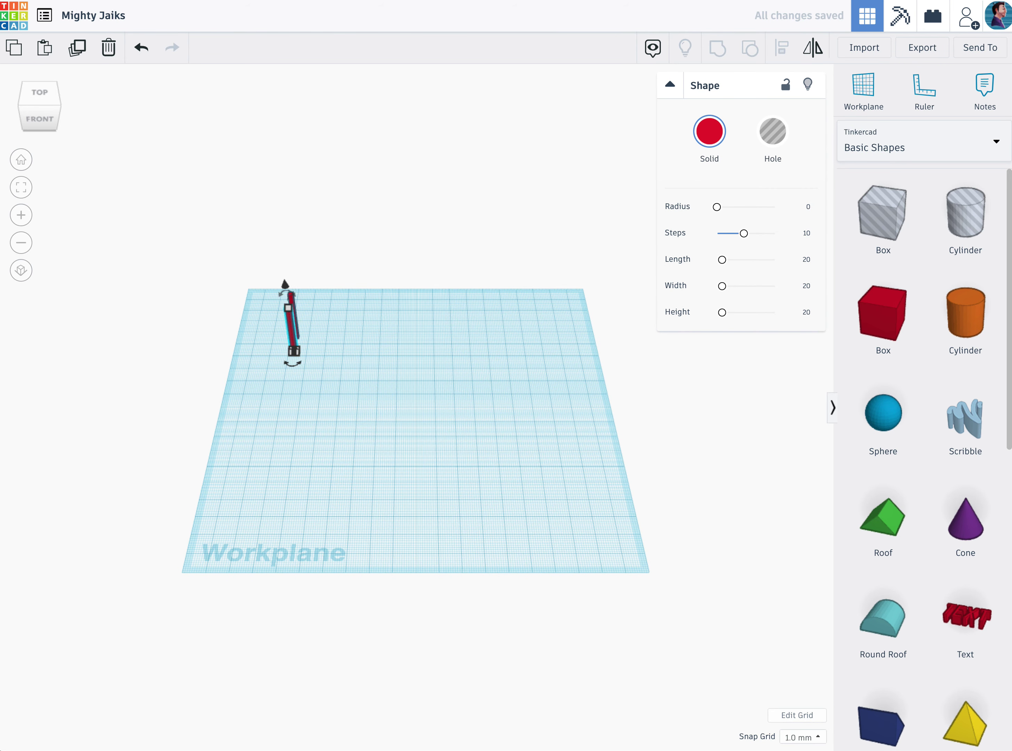
key(Down)
key(ctrl+d)
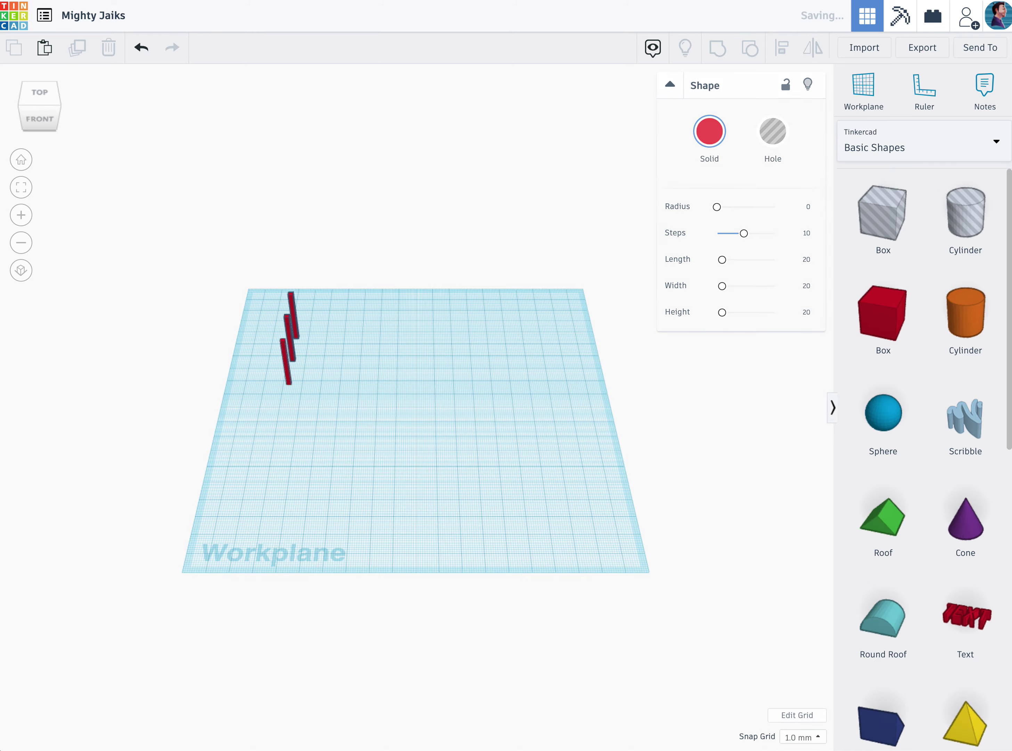
key(ctrl+d)
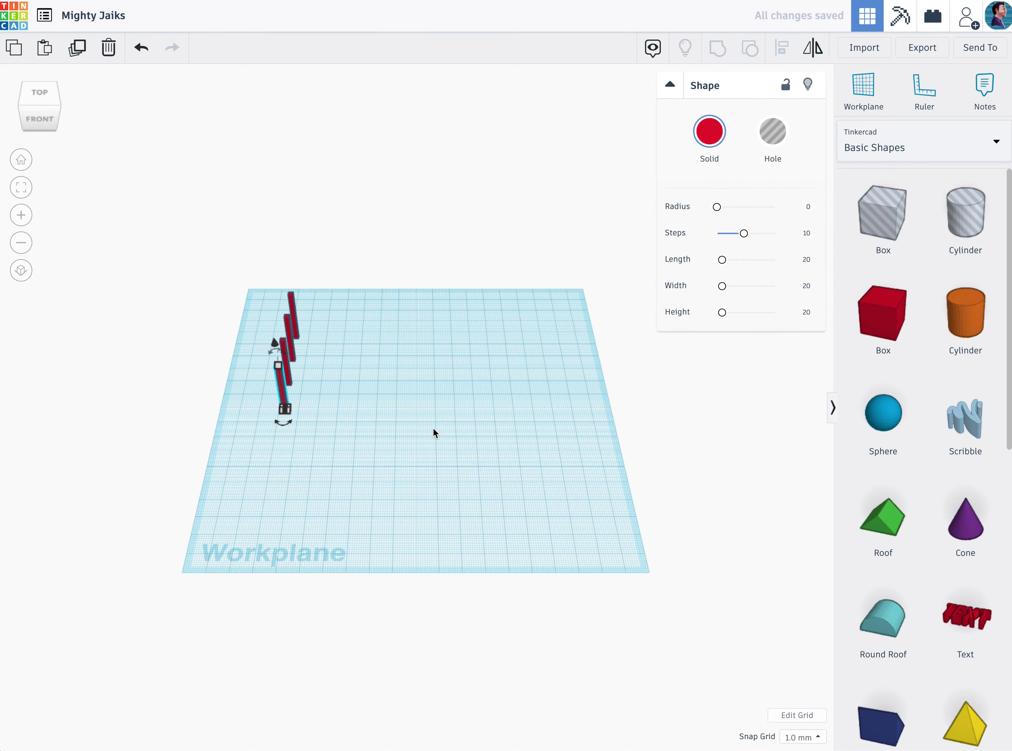
Move the frontmost bar 20 mm sideways and 58 mm back so it stands beside the rearmost bar.
scroll(434, 433, up, 3)
click(26, 120)
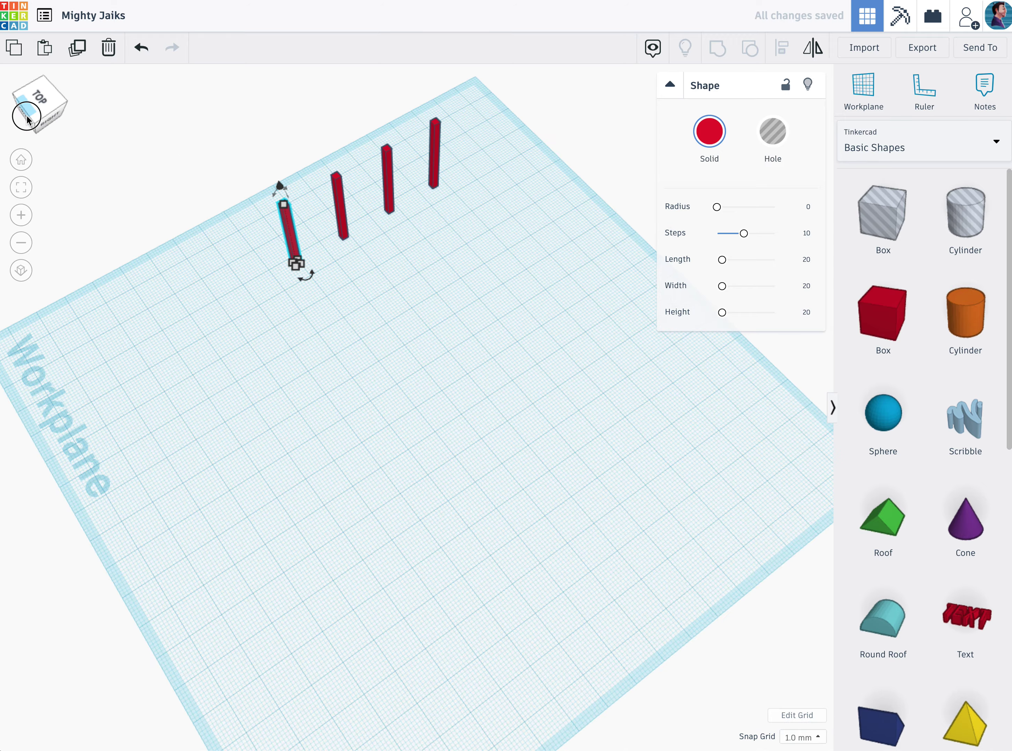
click(43, 117)
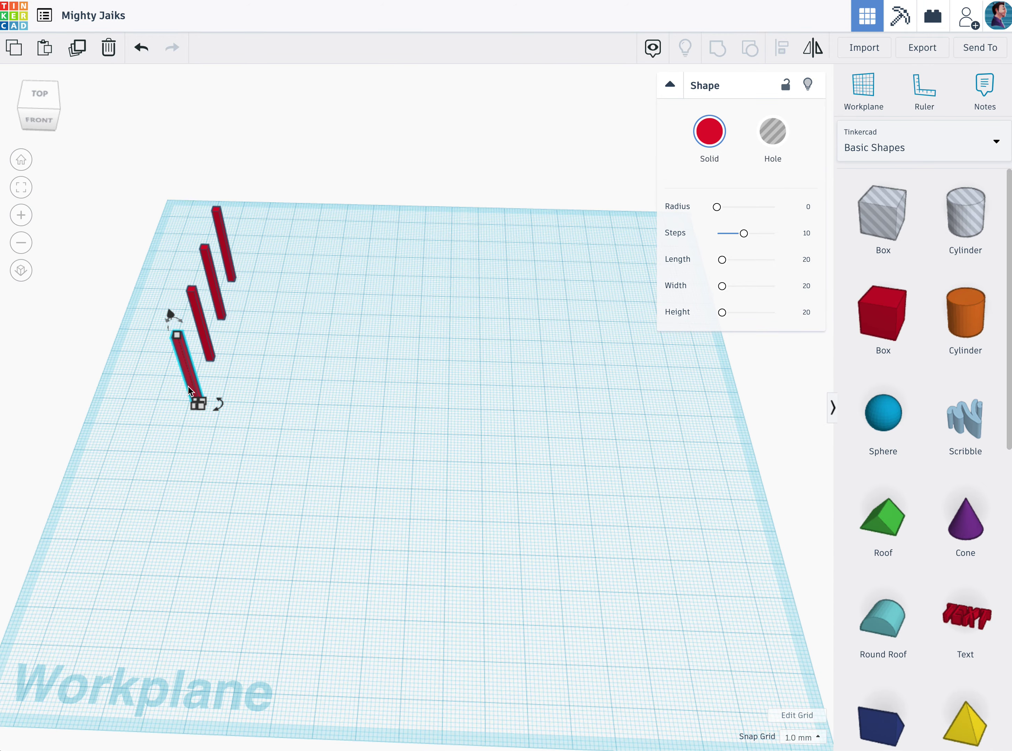
drag(190, 391, 283, 264)
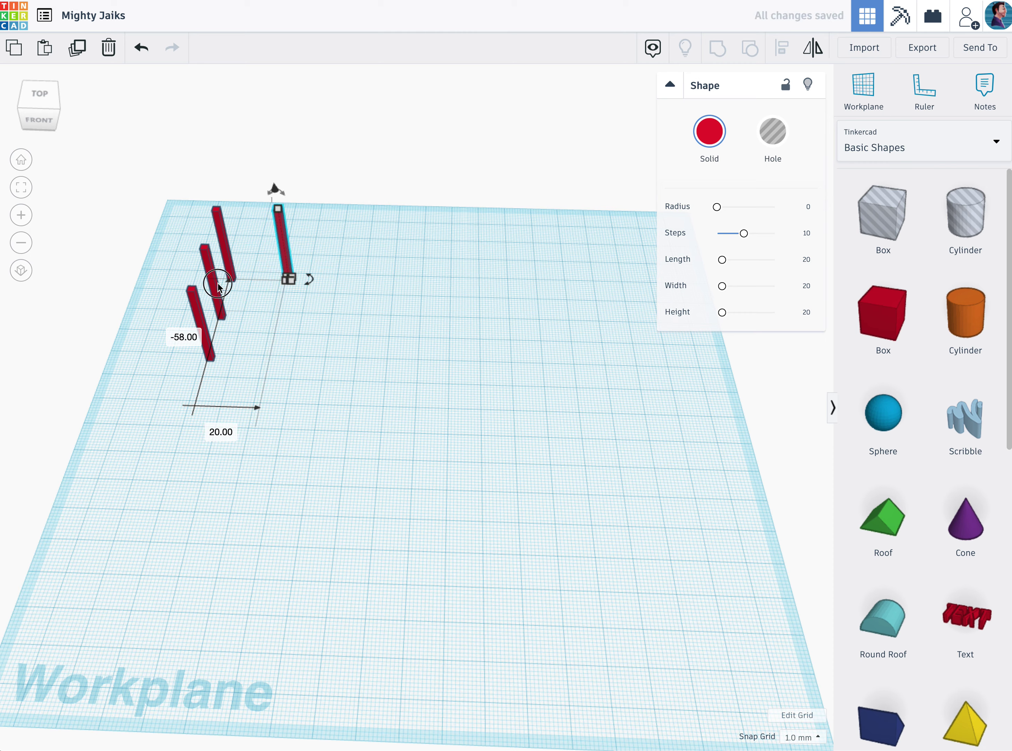
Move the second bar from the back sideways to stand beside the front bar, completing a rectangle of four posts.
click(278, 361)
click(217, 306)
drag(217, 306, 272, 346)
click(321, 286)
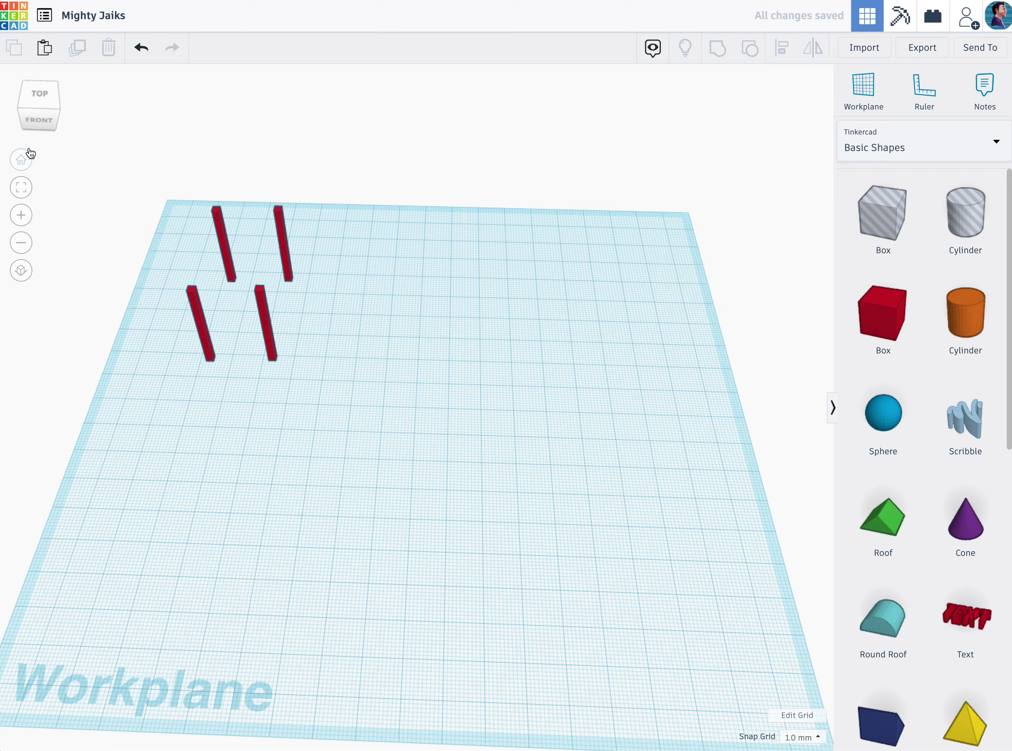
Align the two front bars with each other in the front-to-back direction, and do the same for the two rear bars.
click(13, 113)
drag(11, 110, 13, 121)
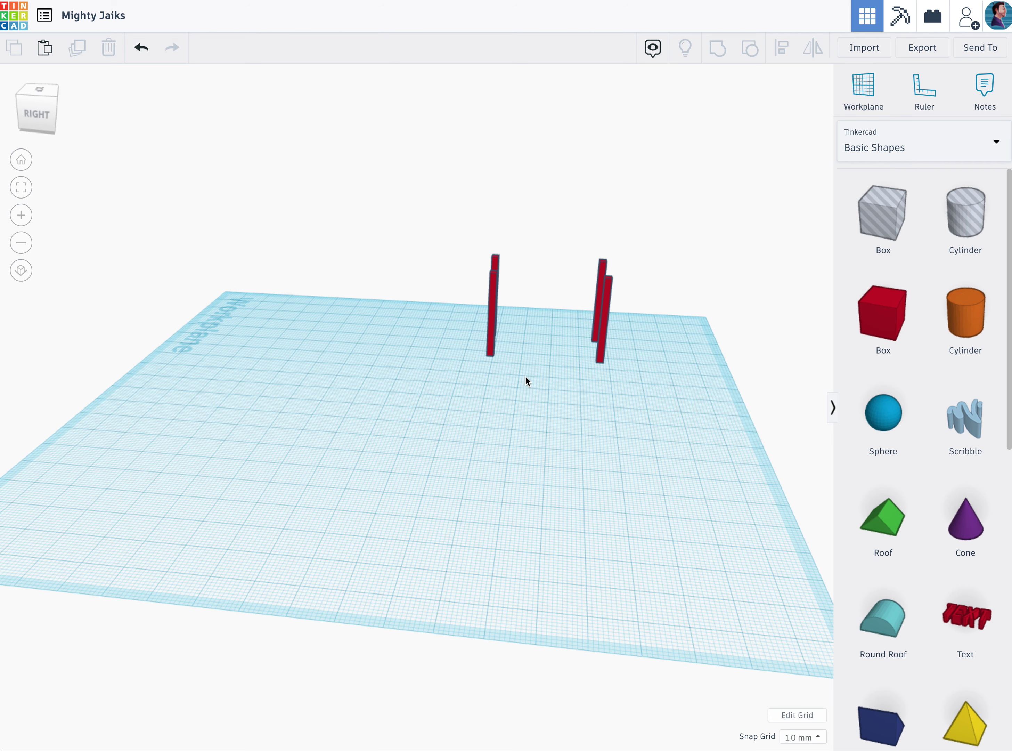
drag(526, 377, 470, 236)
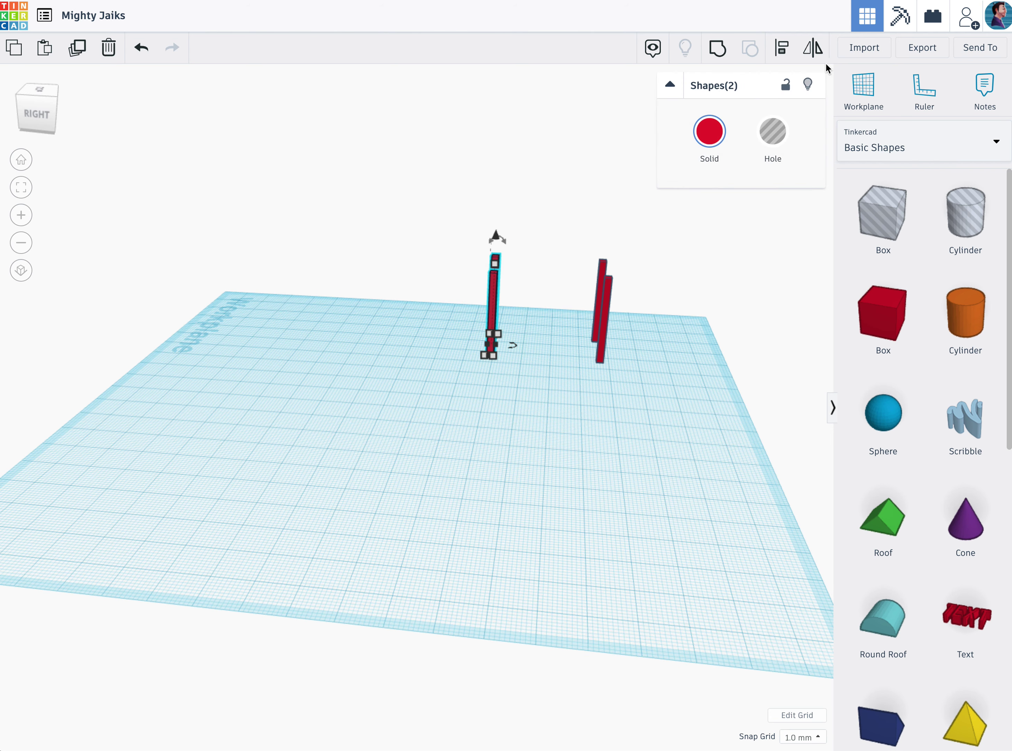
click(782, 48)
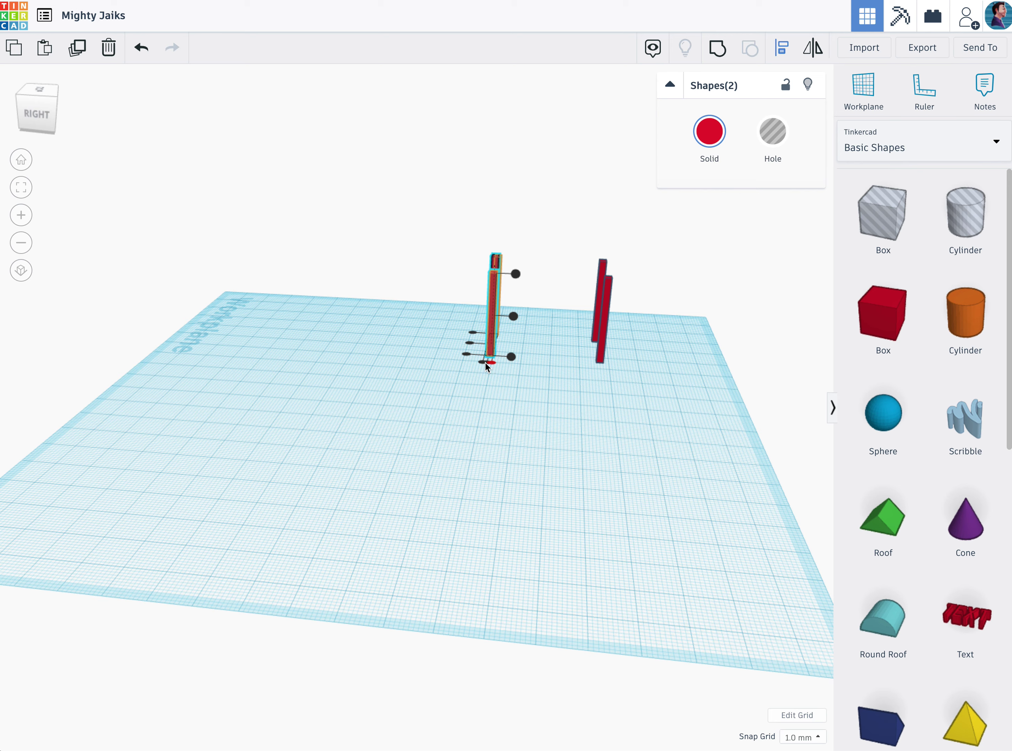
click(486, 362)
drag(649, 364, 593, 246)
click(782, 47)
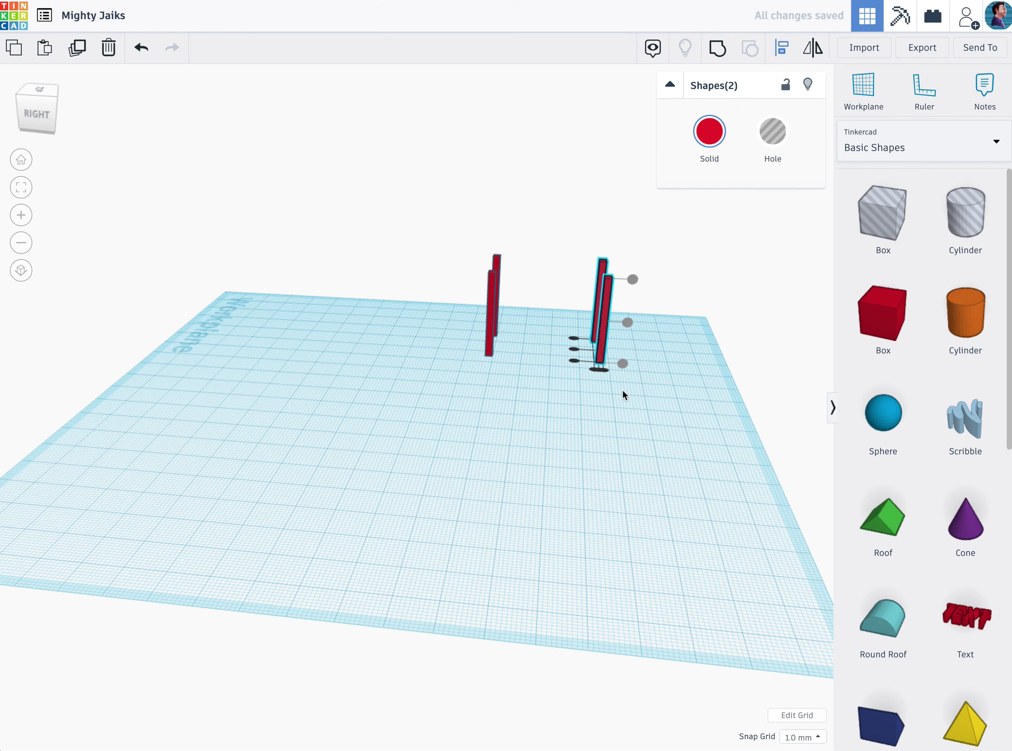
click(600, 370)
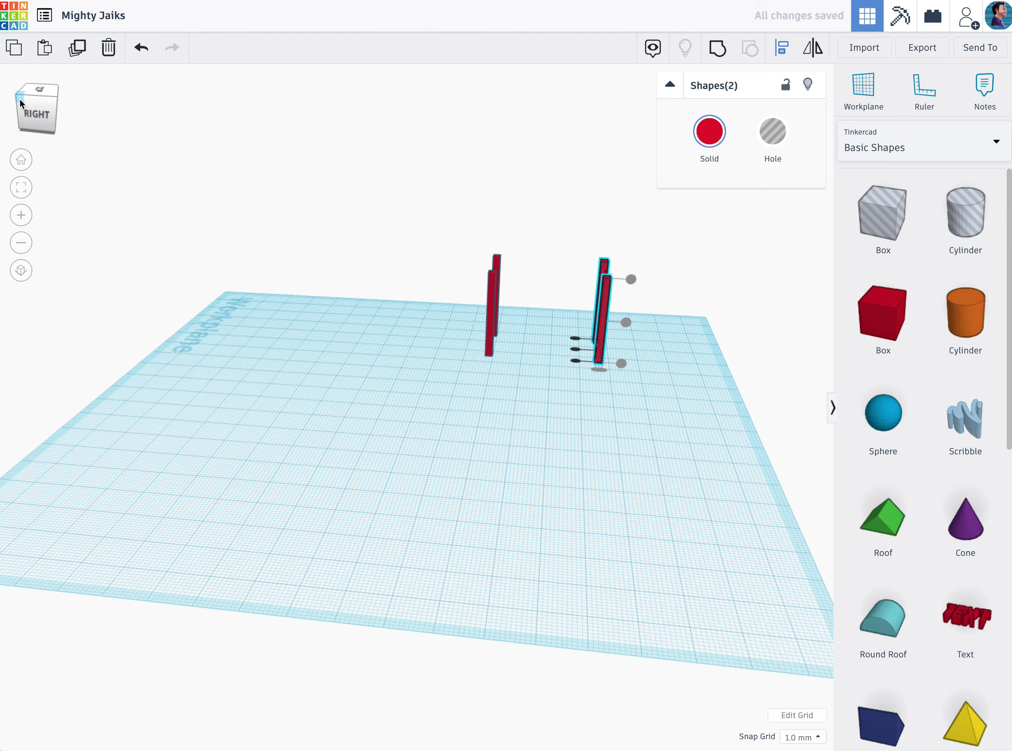
Check the side-to-side alignment of the right pair and the left pair of bars with the Align tool.
click(56, 106)
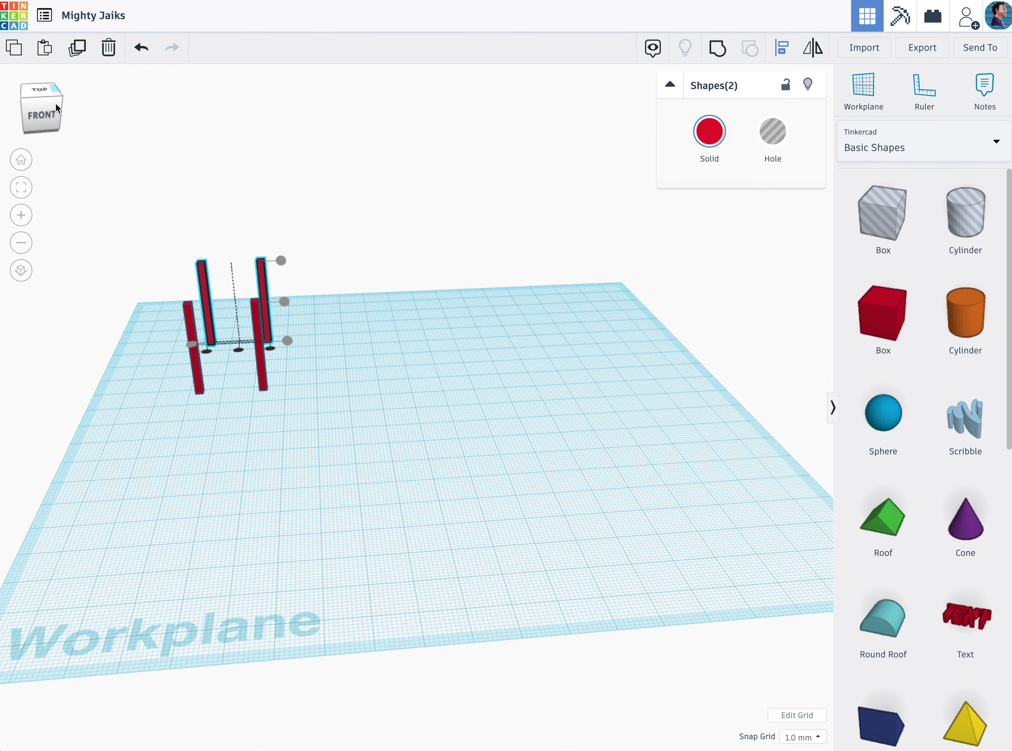
click(229, 395)
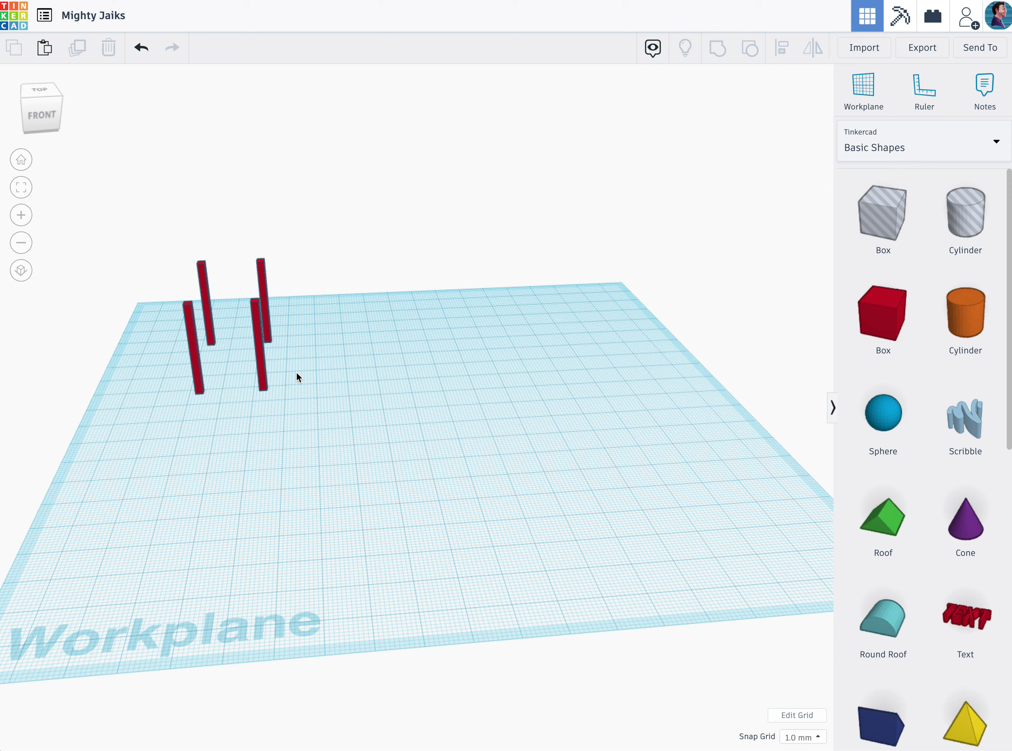
drag(297, 376, 247, 200)
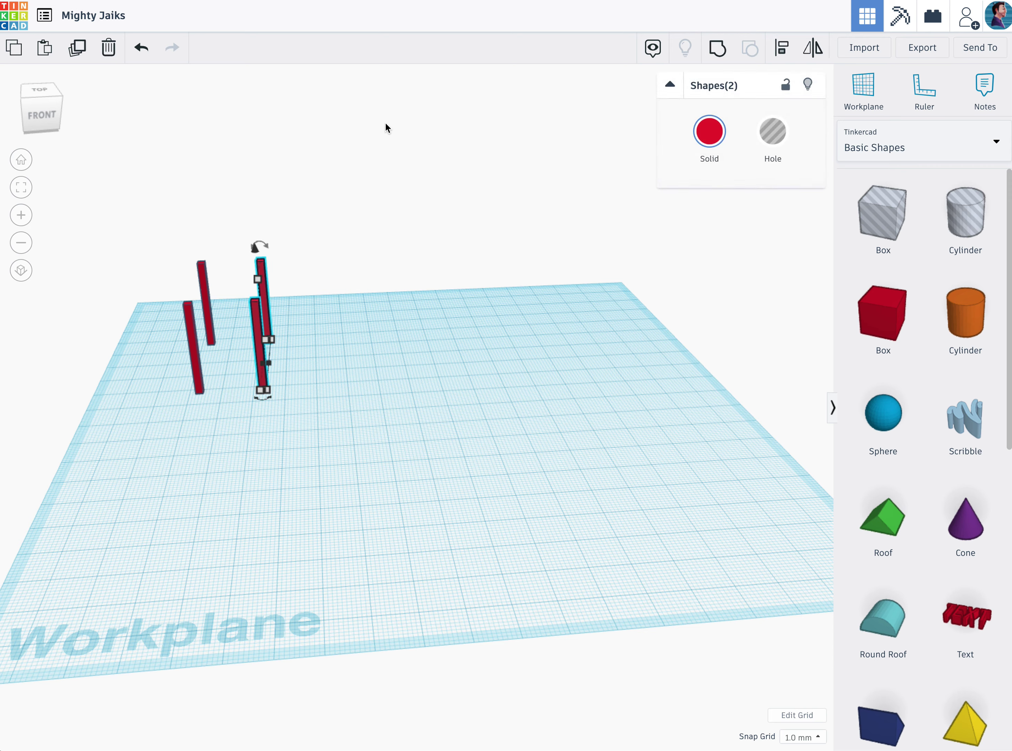
click(786, 55)
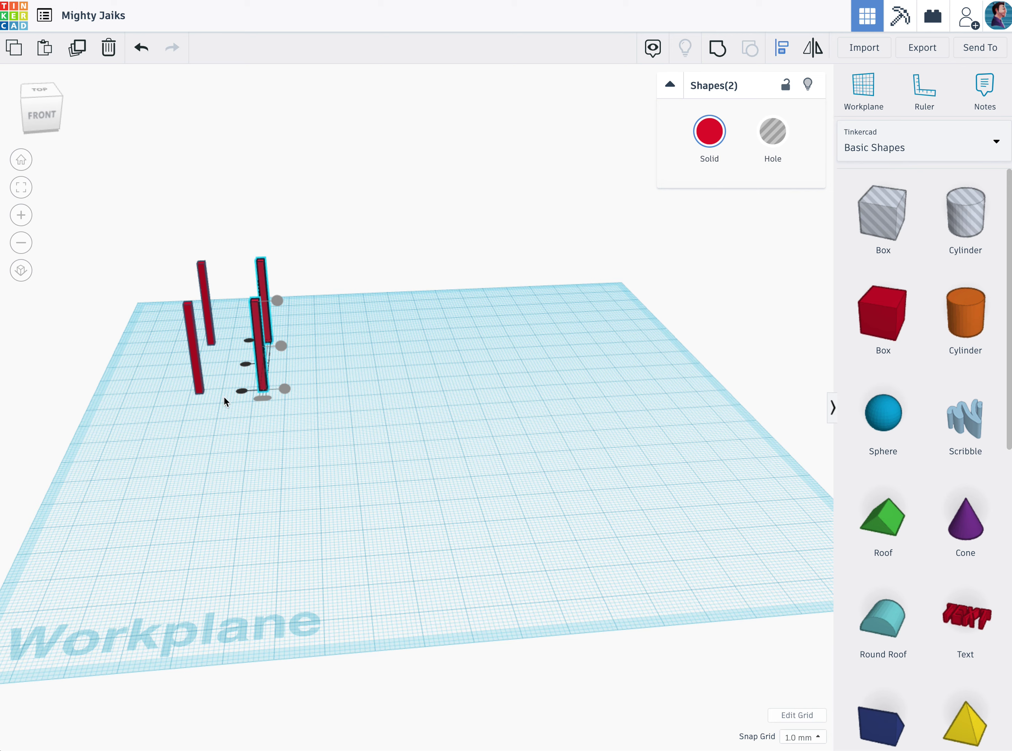
click(193, 255)
click(782, 47)
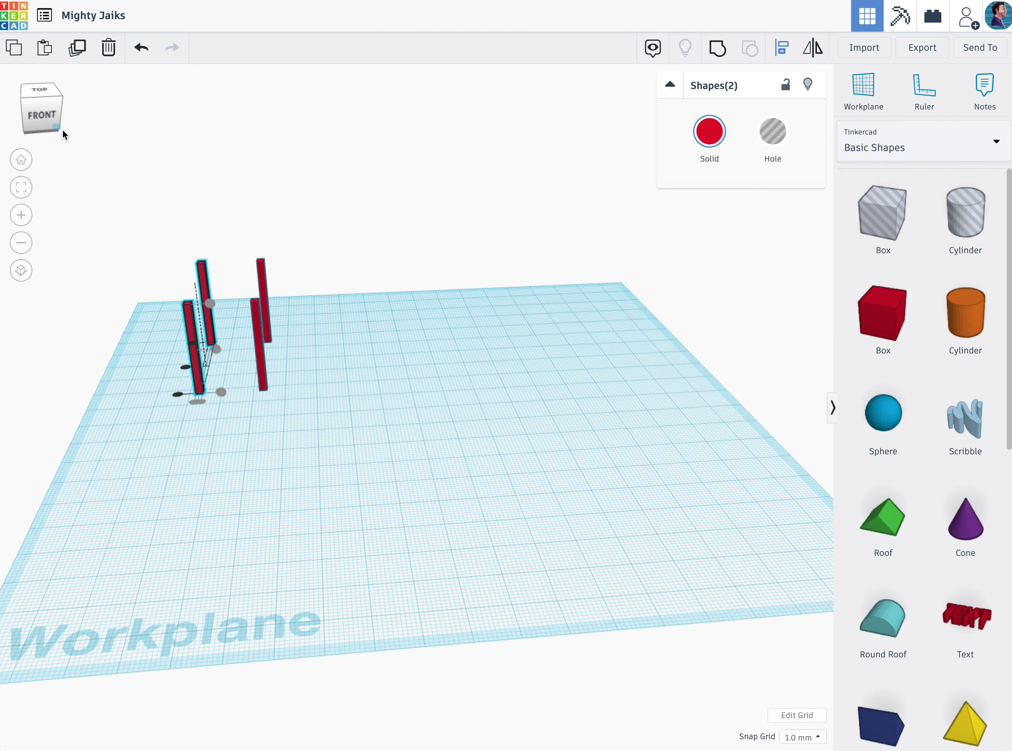
click(92, 184)
drag(46, 109, 26, 103)
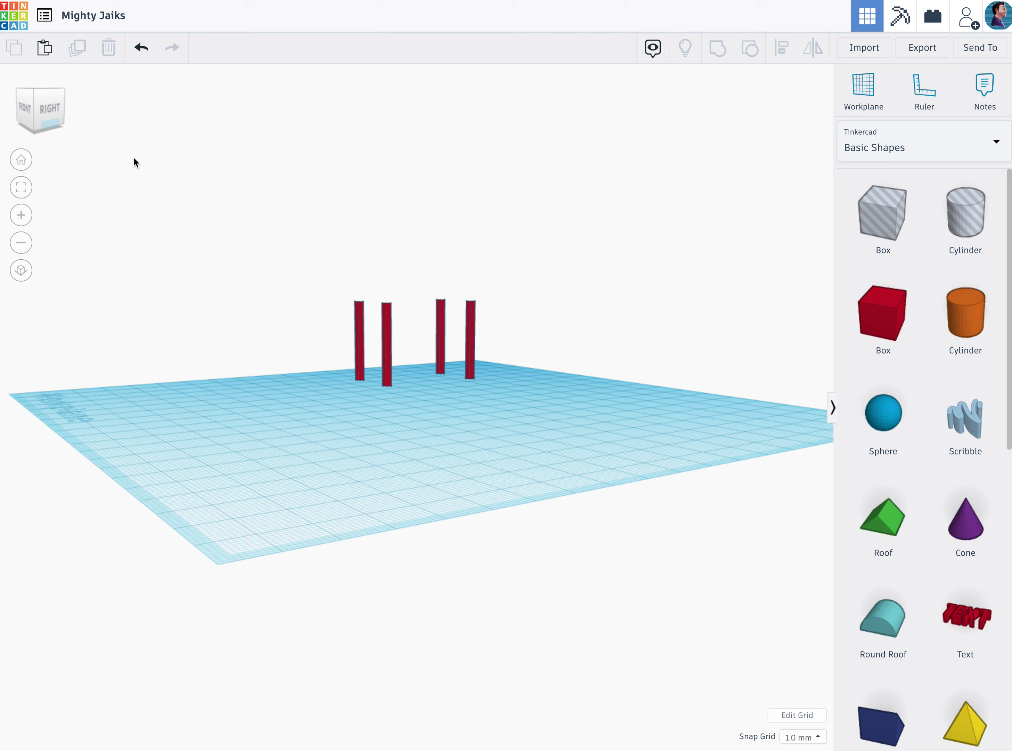
Place the workplane on the top face of the front-left bar.
click(51, 120)
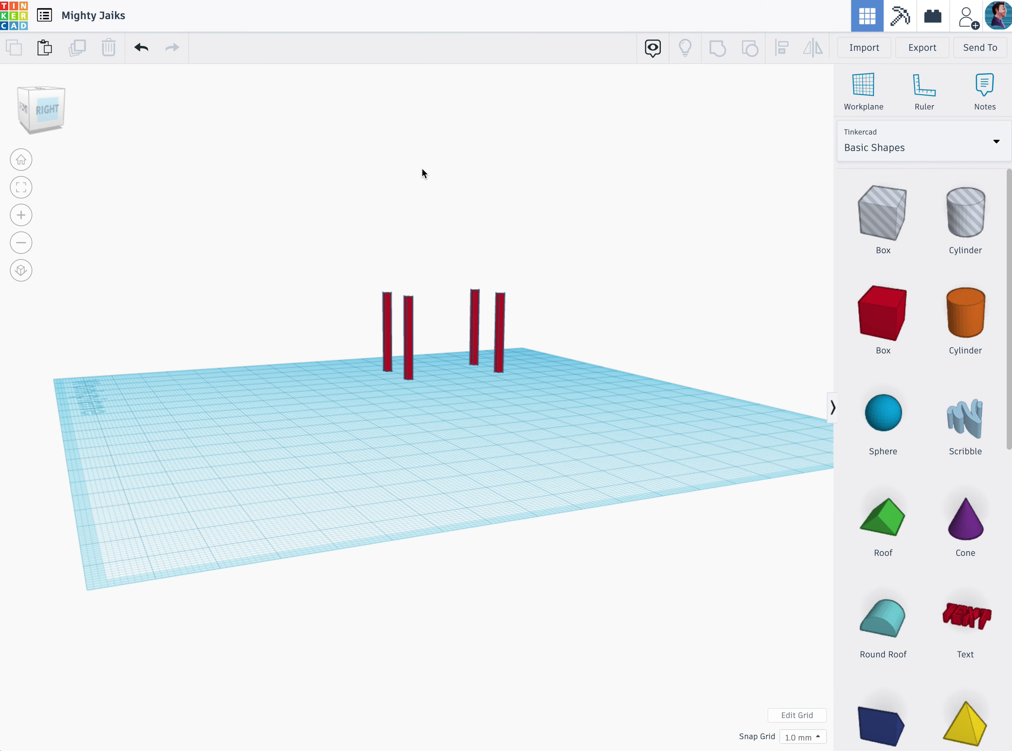
scroll(199, 140, down, 2)
click(22, 160)
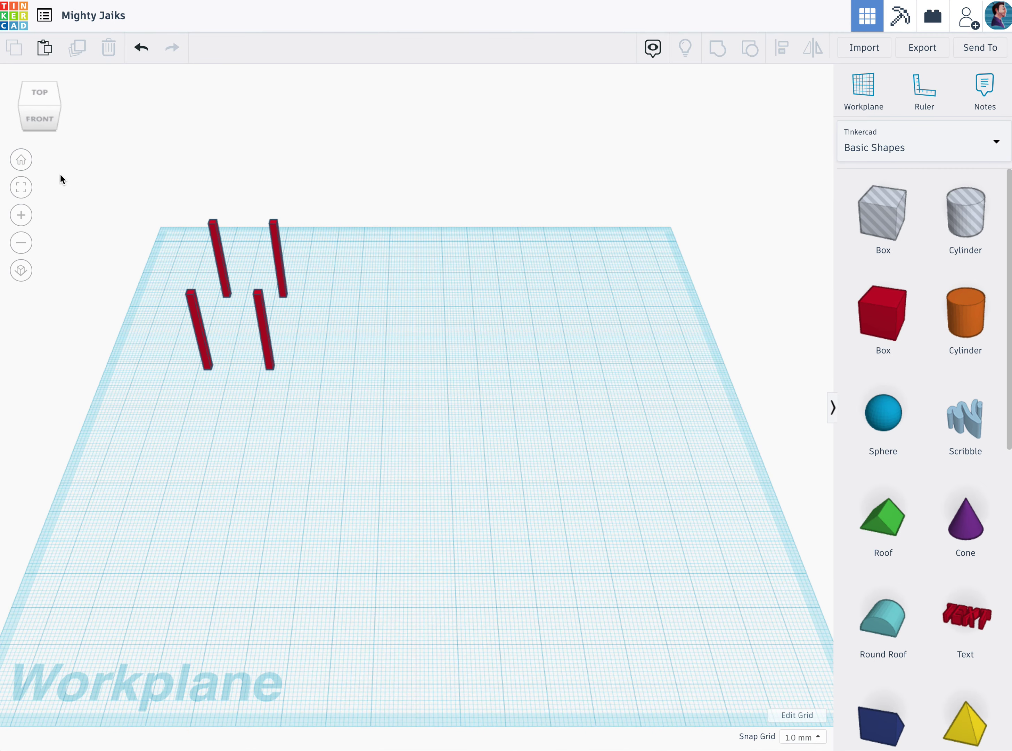
click(864, 91)
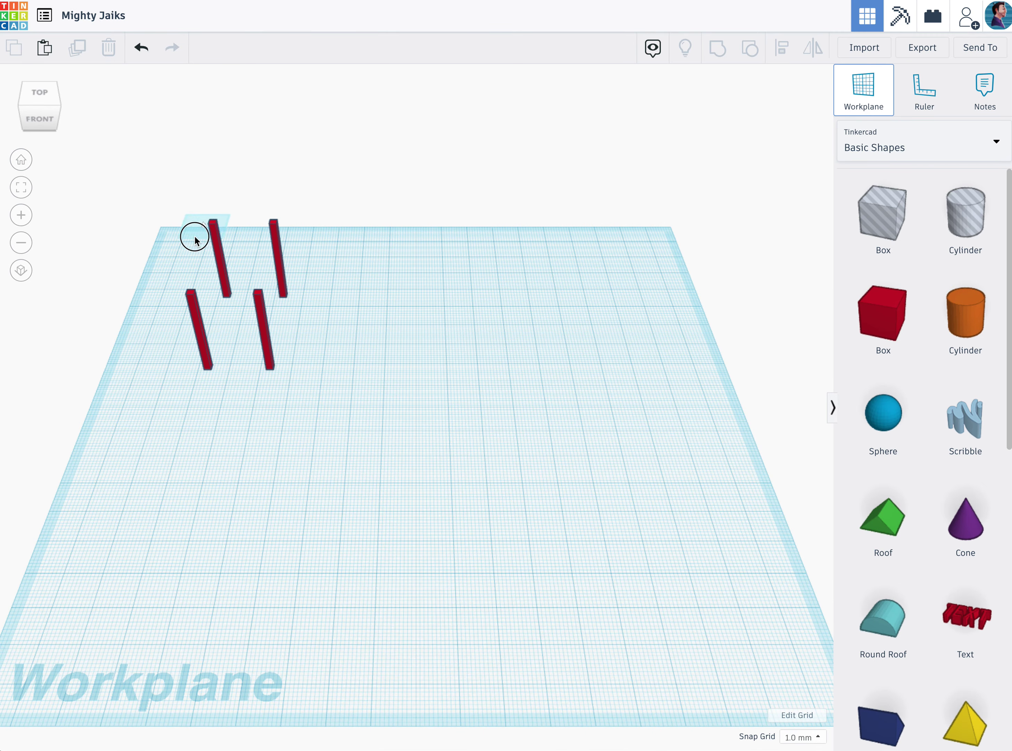
click(192, 295)
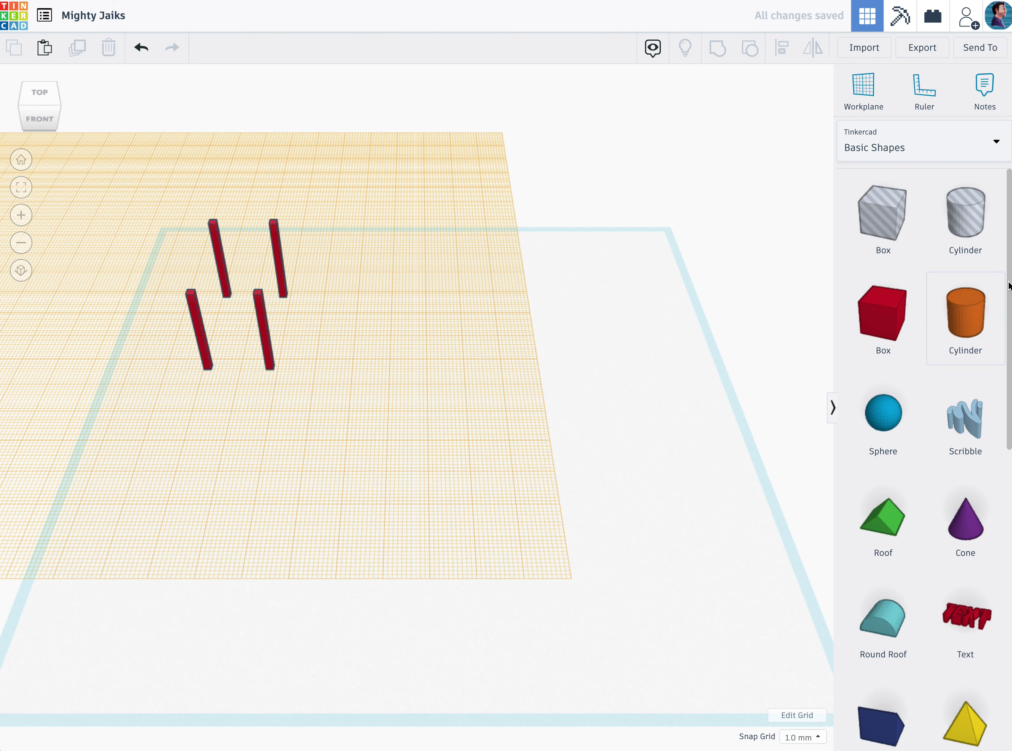
Place a solid box on top of the four bars, size it to 35 by 54 mm, and reduce its height.
drag(880, 295, 283, 310)
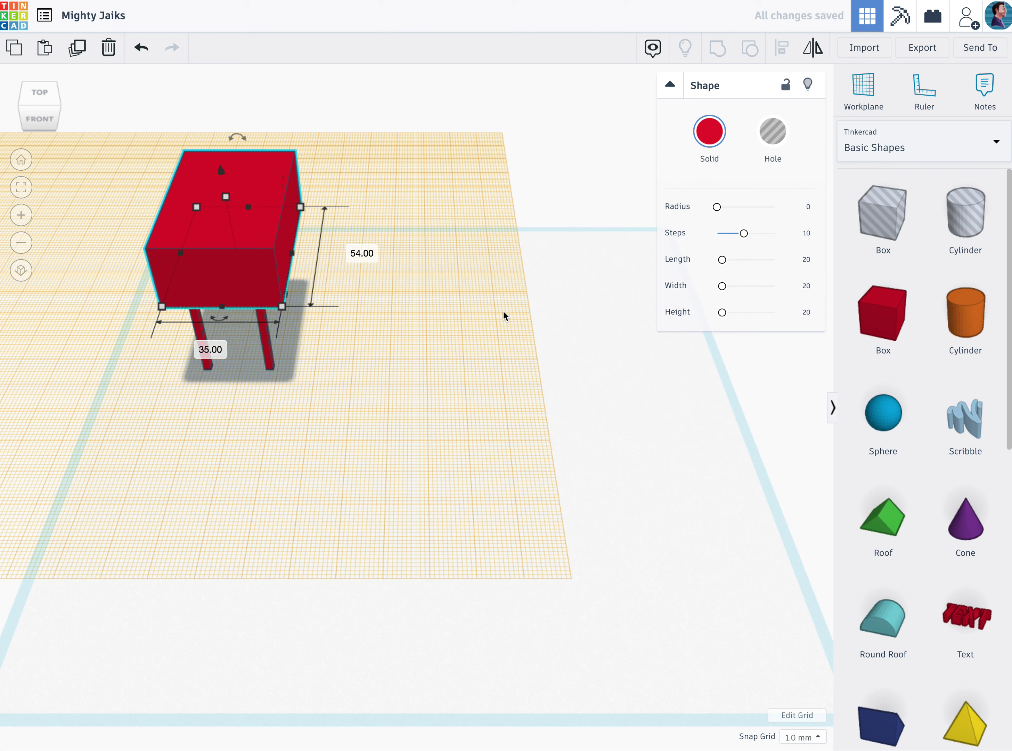
drag(226, 197, 245, 253)
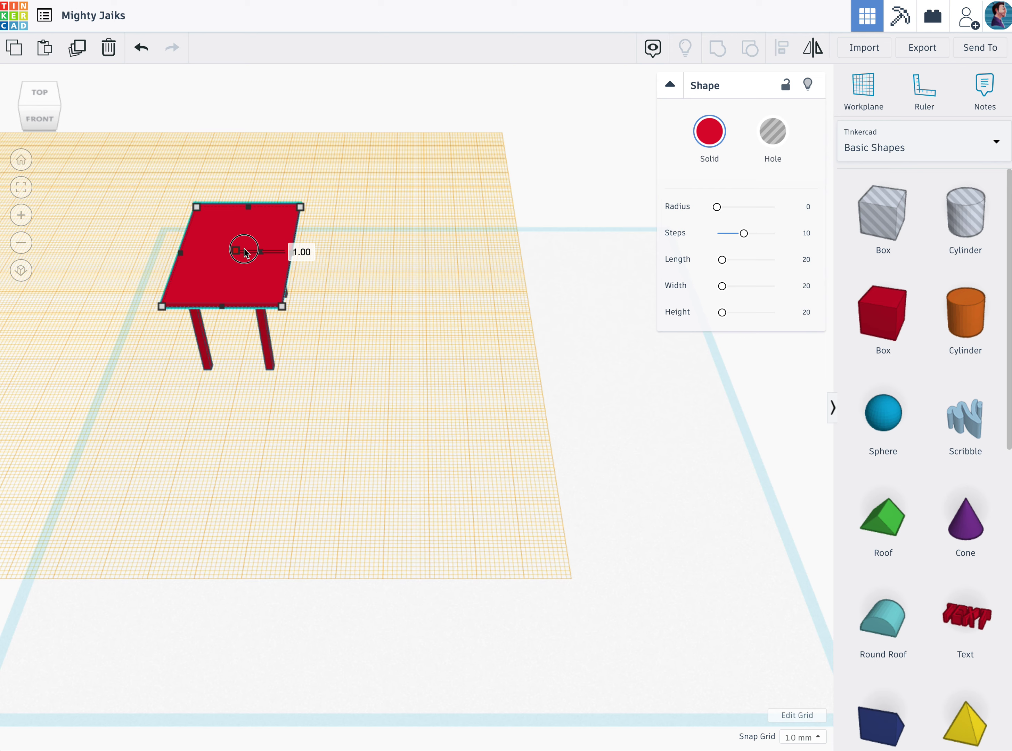
drag(246, 253, 234, 228)
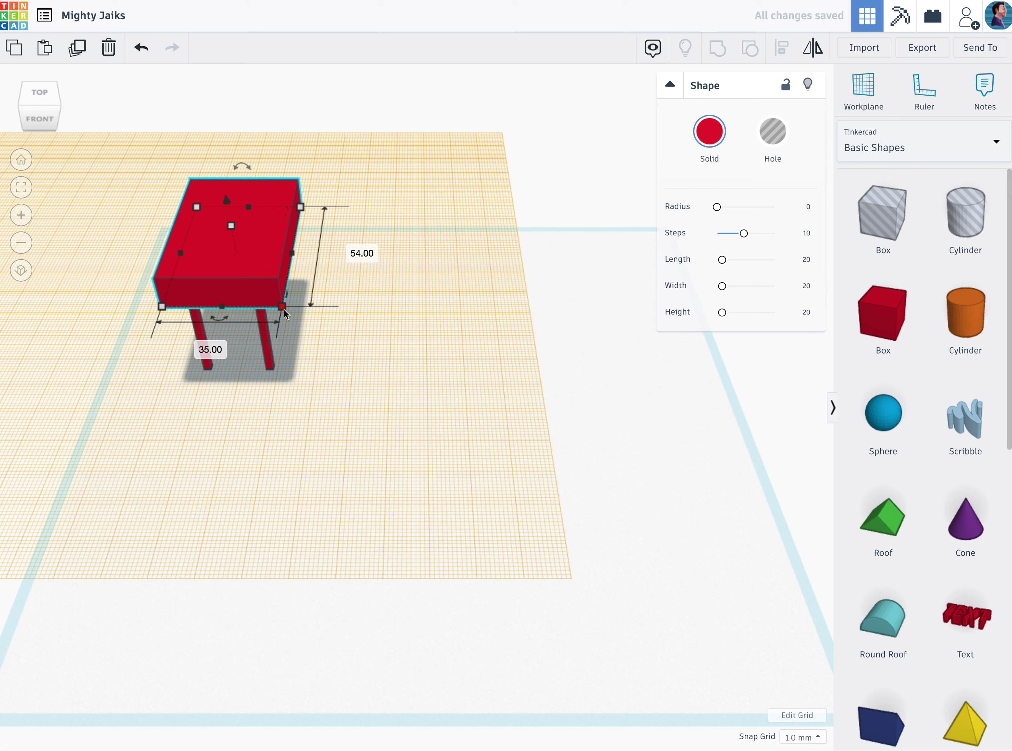
Set the front-to-back length of the box on the posts to 55 mm.
click(355, 260)
text(55)
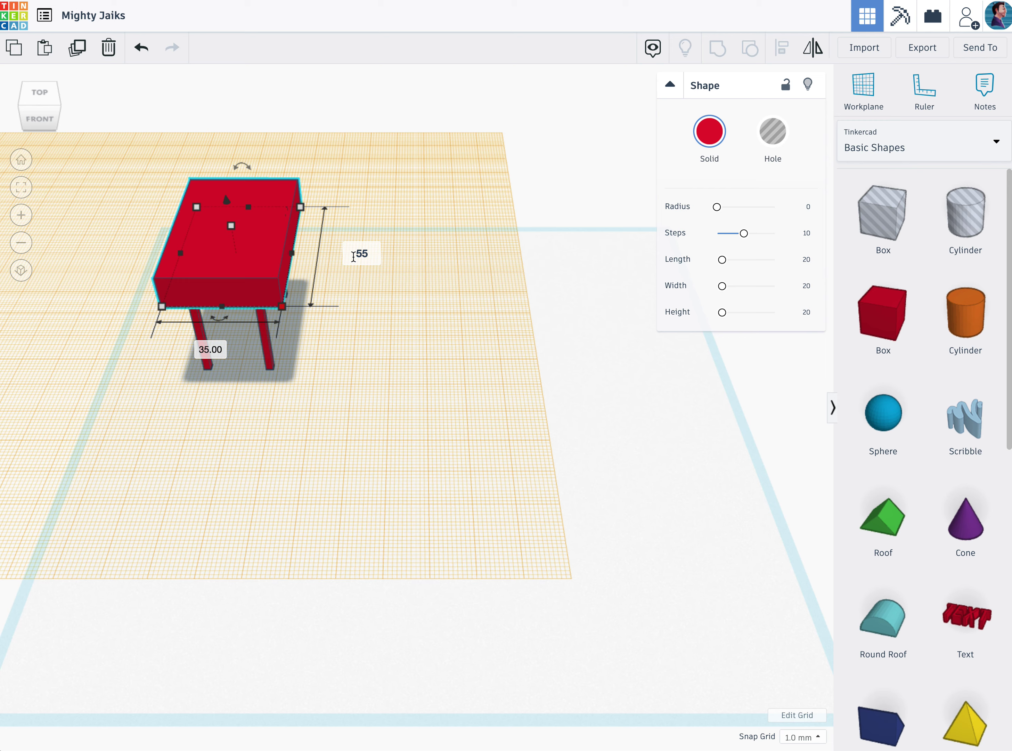
key(Return)
click(280, 421)
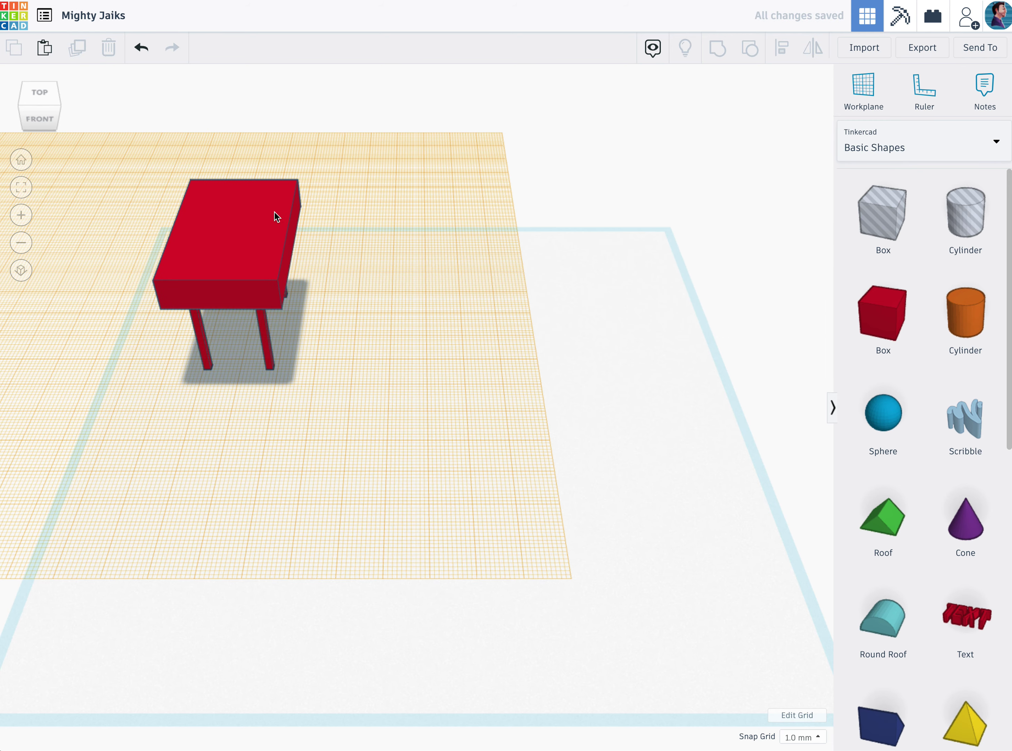
Return the workplane to the base grid.
click(863, 87)
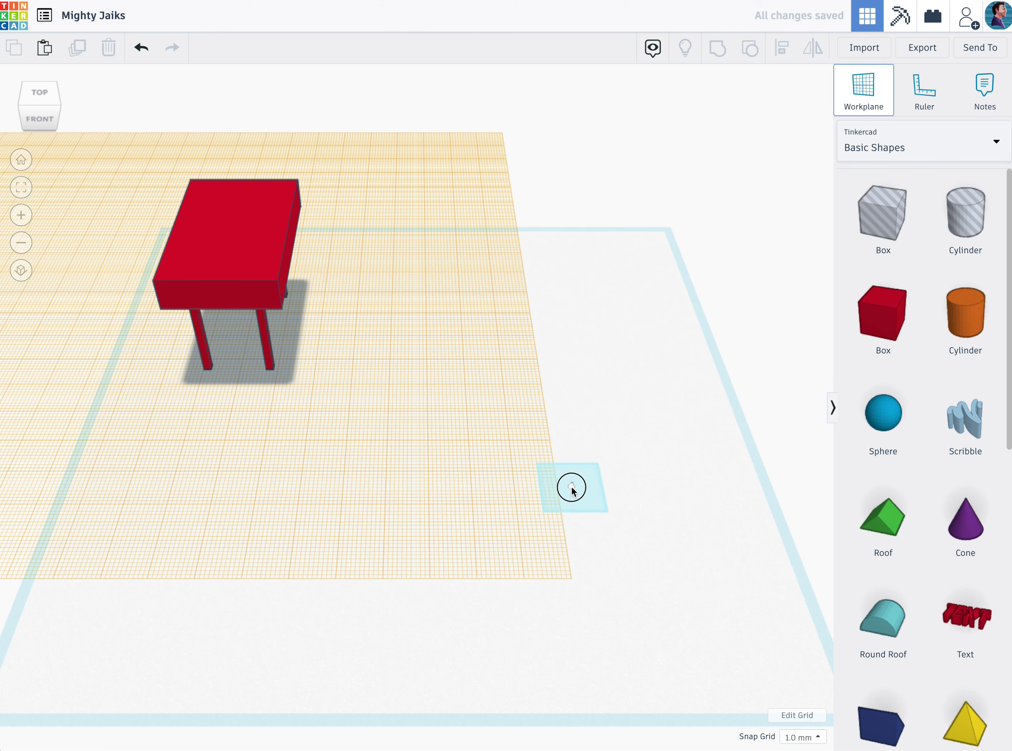
click(563, 490)
mouse_move(54, 101)
mouse_down()
mouse_move(54, 88)
mouse_move(56, 98)
mouse_up()
Duplicate the box in place and set the copy's size to 30 by 50 mm.
click(202, 291)
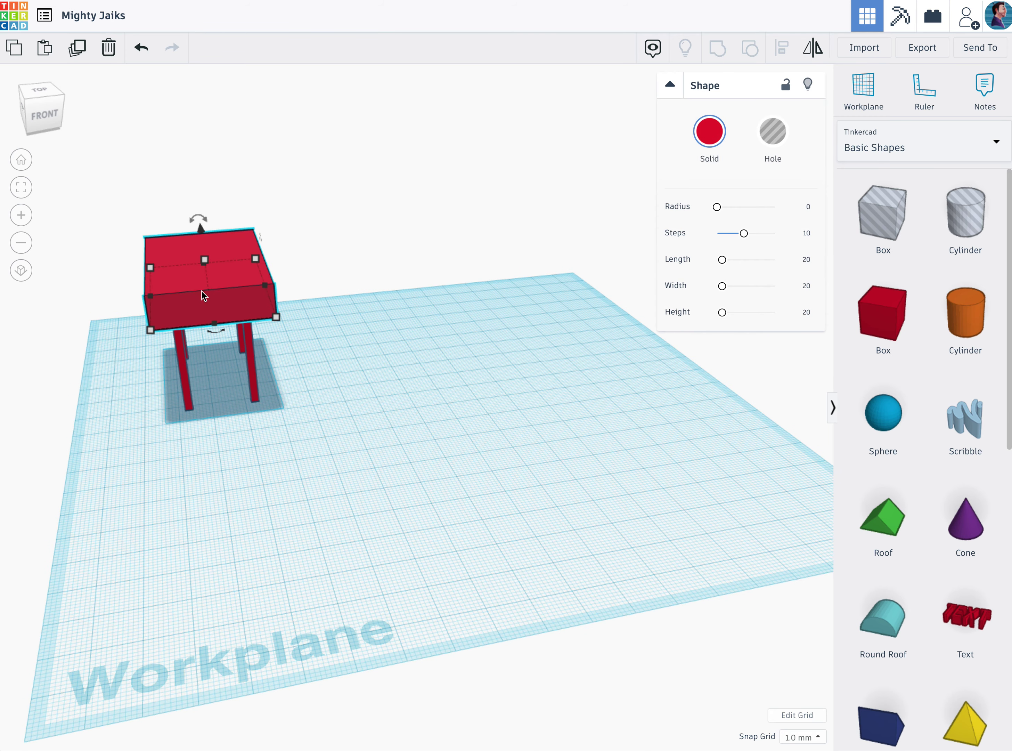
key(super+d)
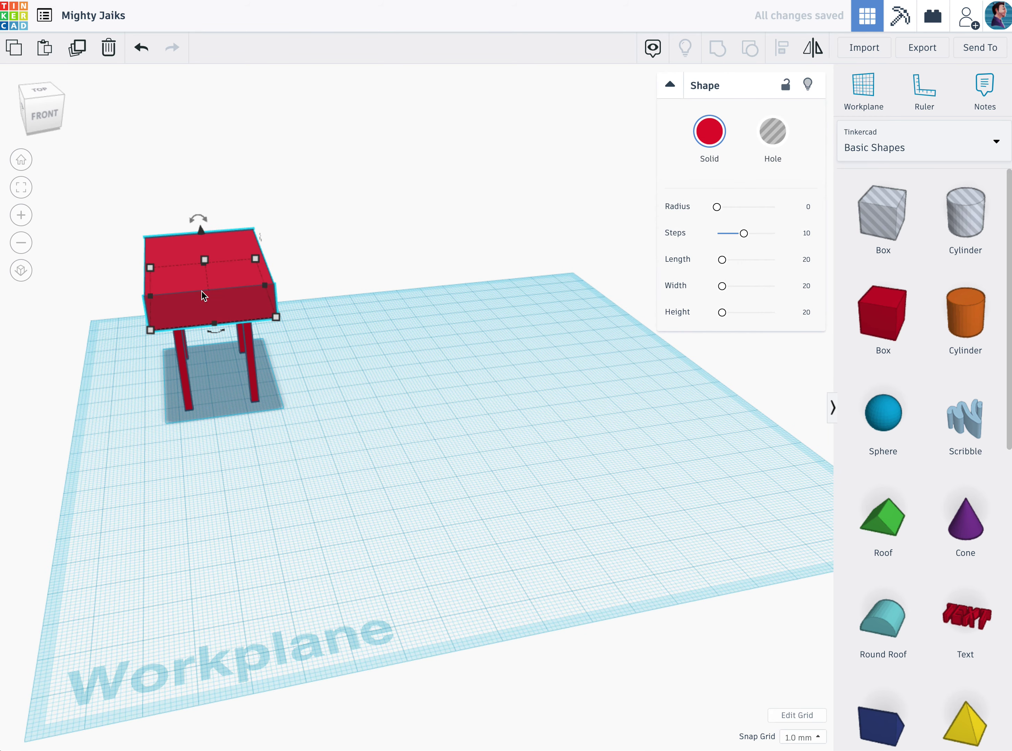
click(153, 332)
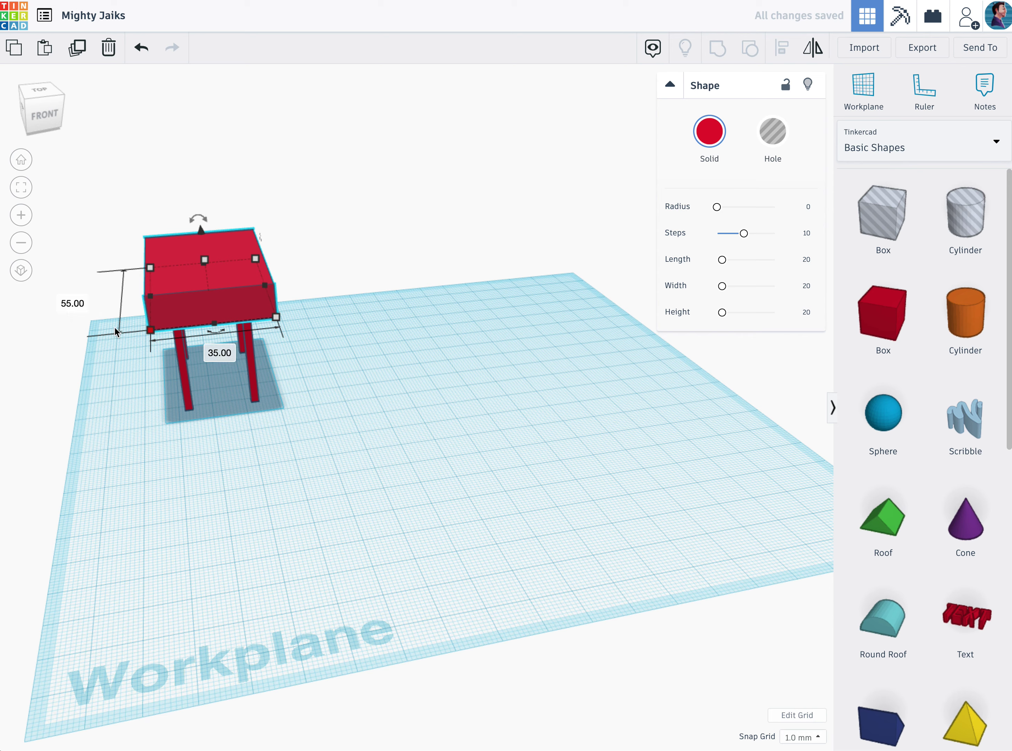
click(80, 305)
text(50)
key(Tab)
text(30)
key(Return)
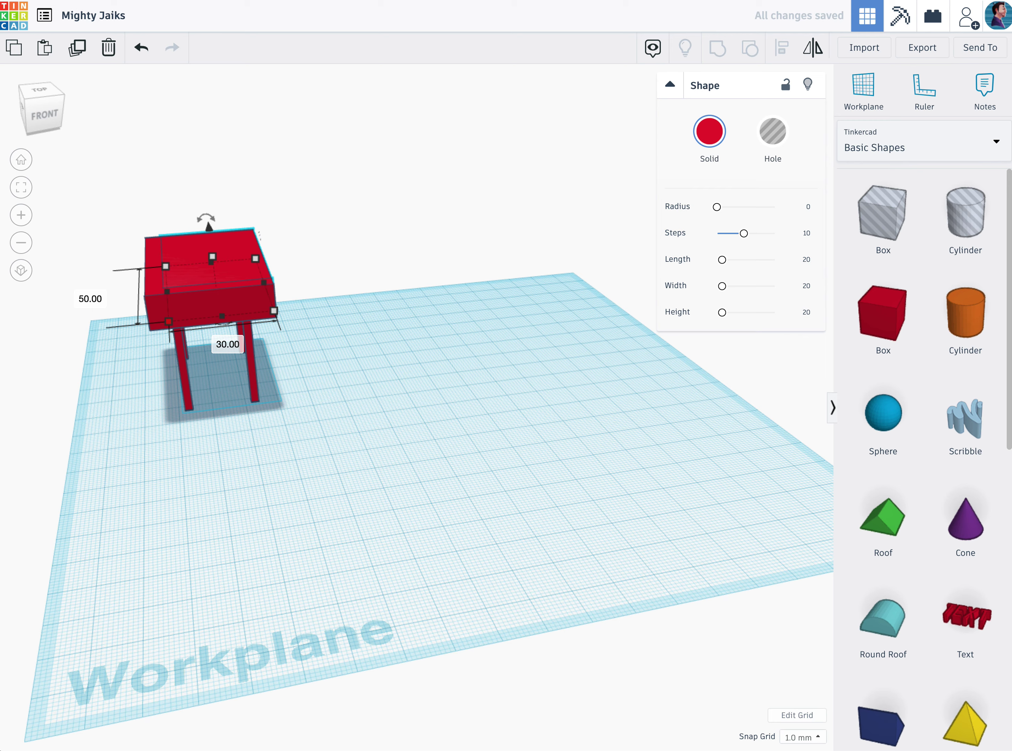
Raise the smaller box 2 mm and move it roughly to the centre of the larger box.
key(ctrl+Up)
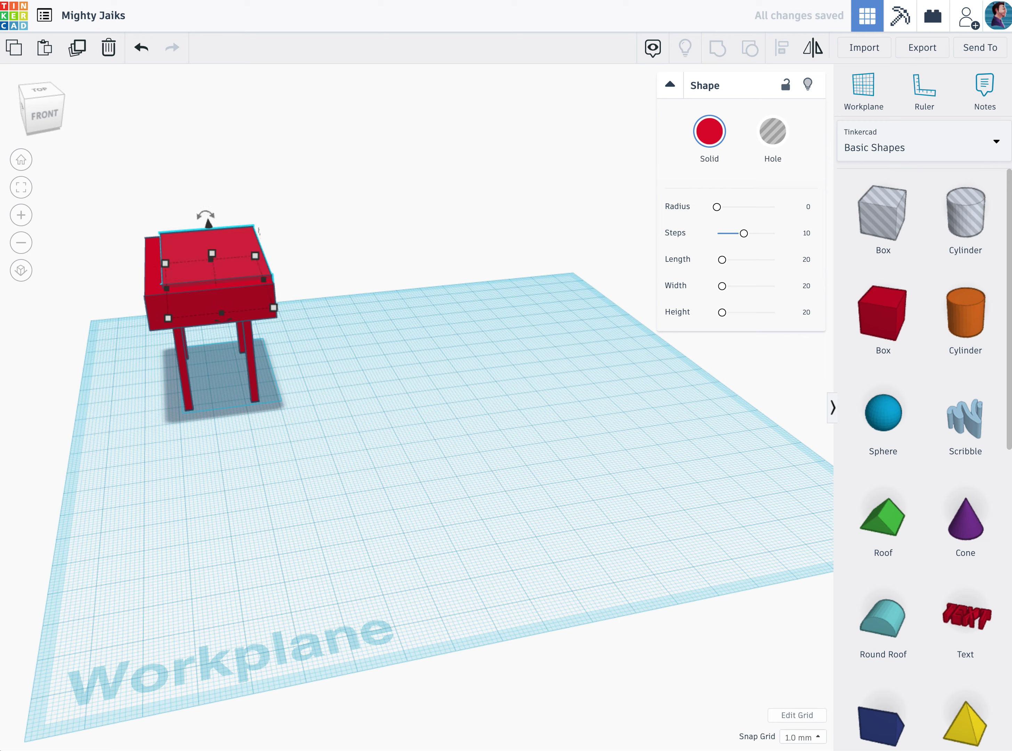
key(ctrl+Up)
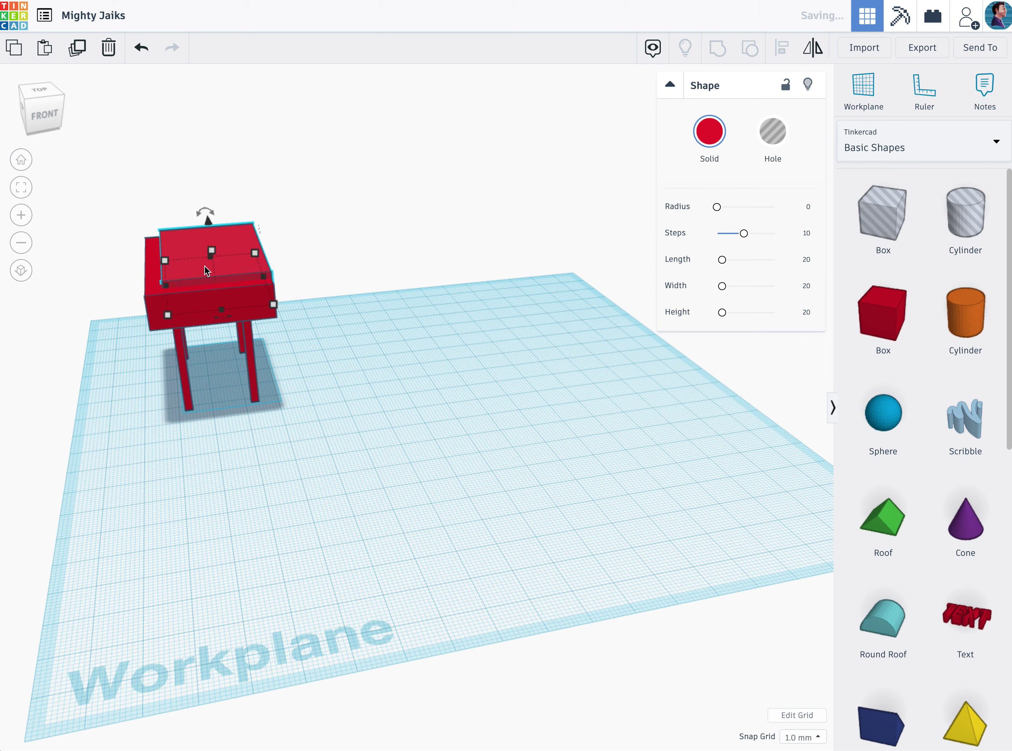
drag(47, 115, 25, 117)
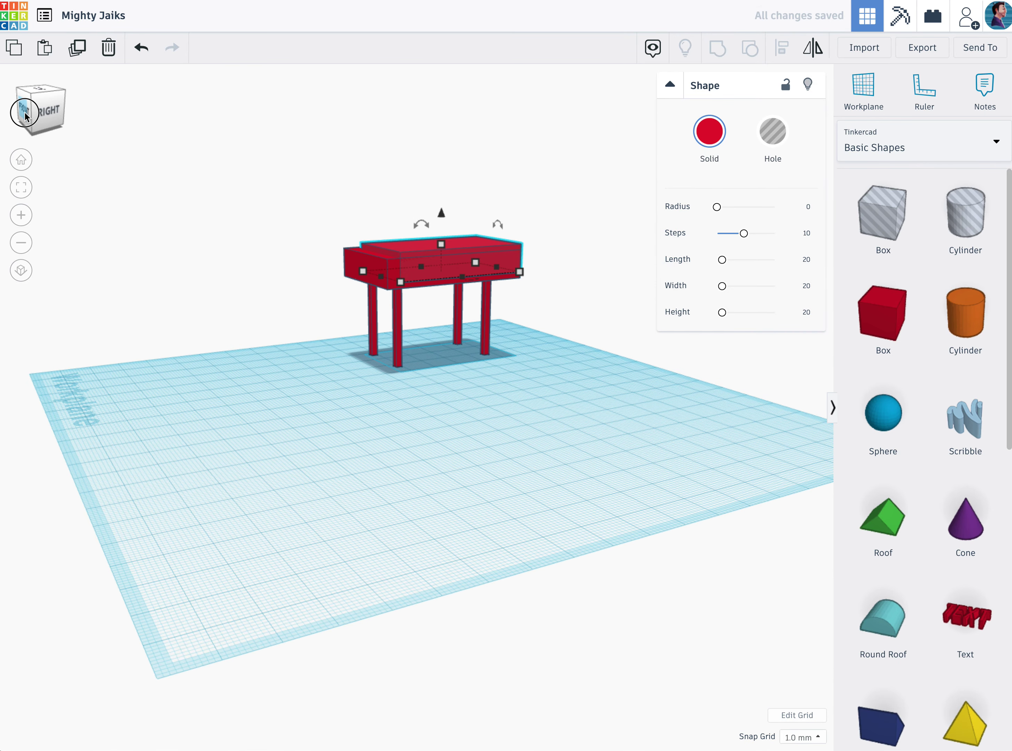
drag(25, 117, 43, 127)
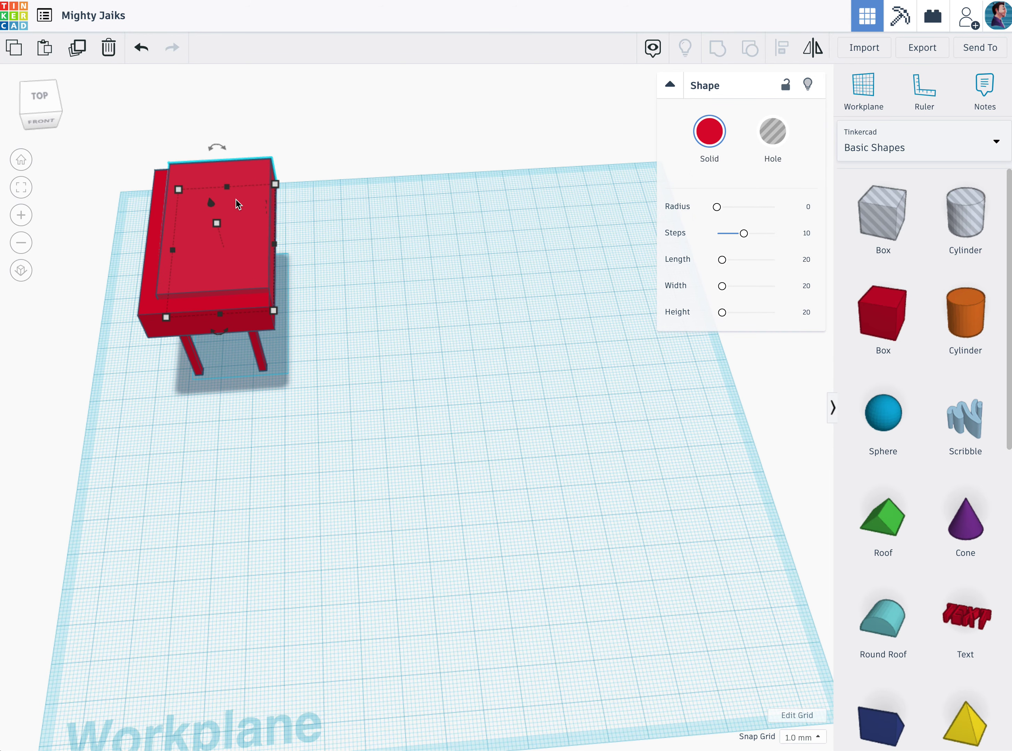
drag(238, 202, 227, 214)
Try to centre the smaller box on the larger one in both horizontal directions with the Align tool.
drag(322, 277, 200, 247)
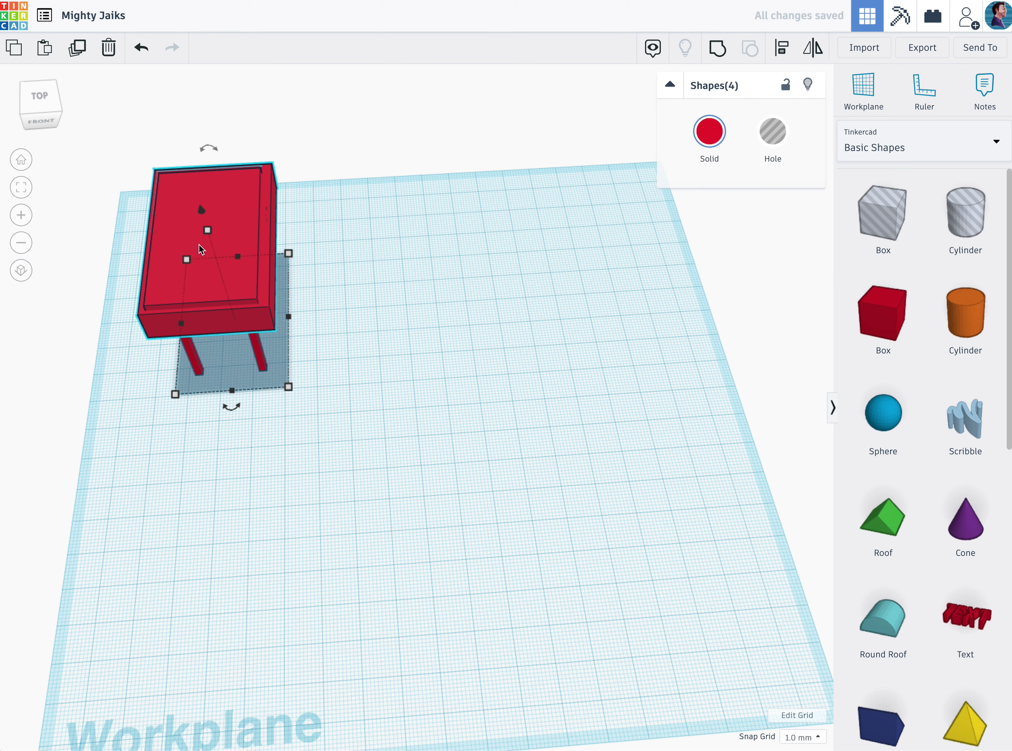
click(779, 52)
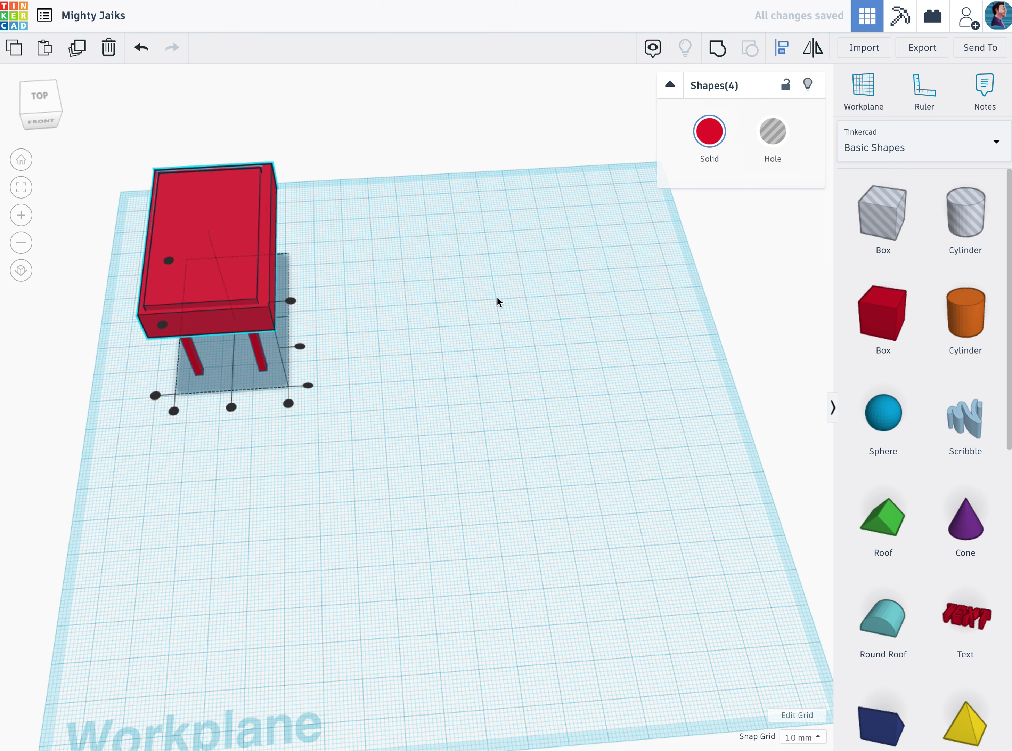
click(230, 406)
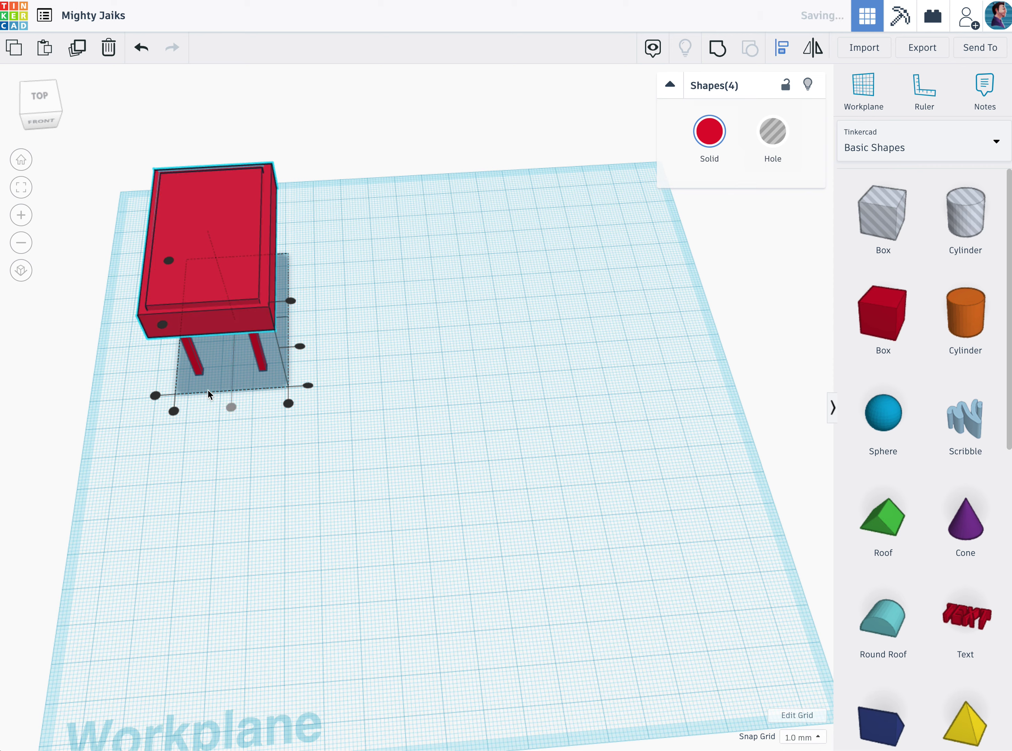
click(159, 324)
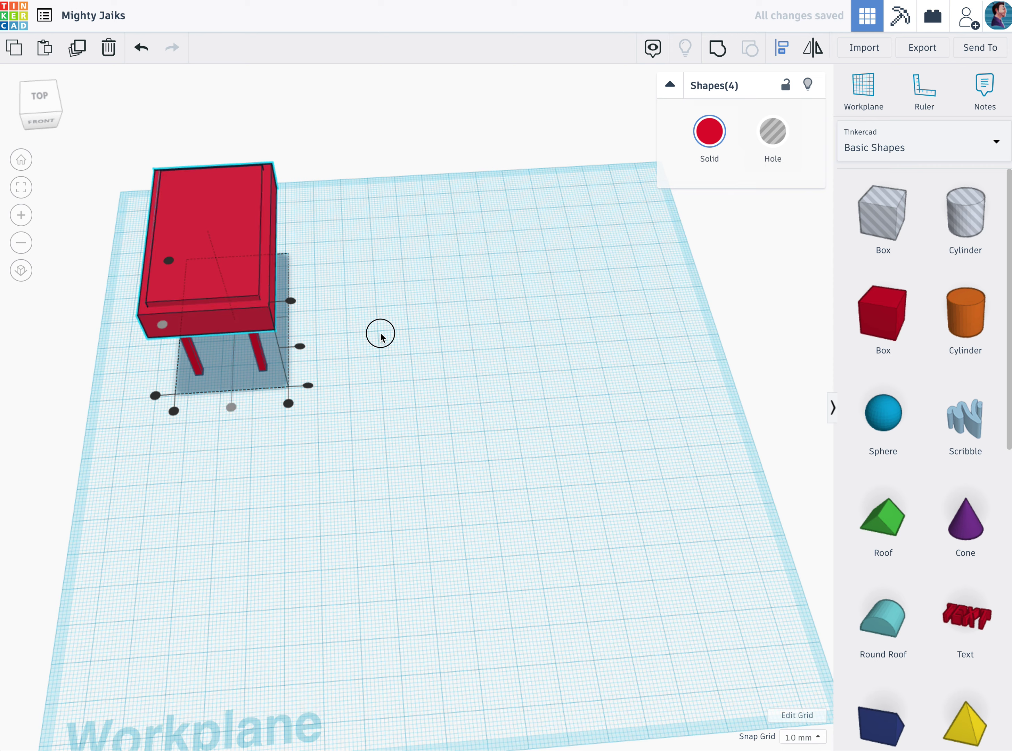
click(218, 246)
click(500, 222)
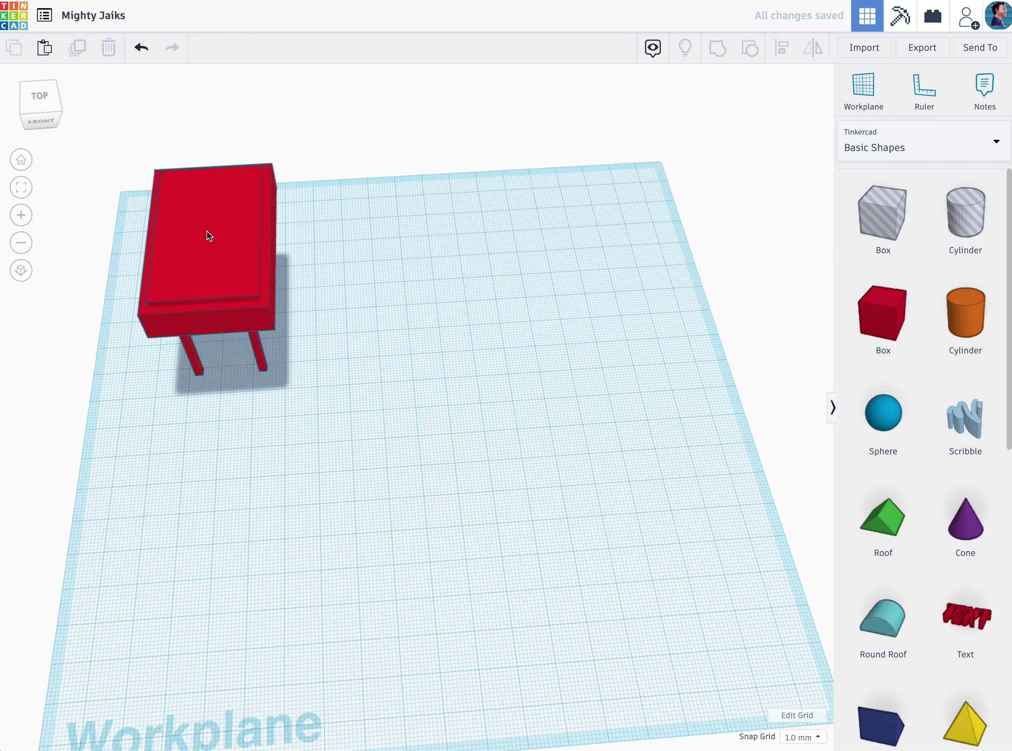
Turn the smaller box into a hole and group it with the larger box to hollow out a tray.
click(218, 247)
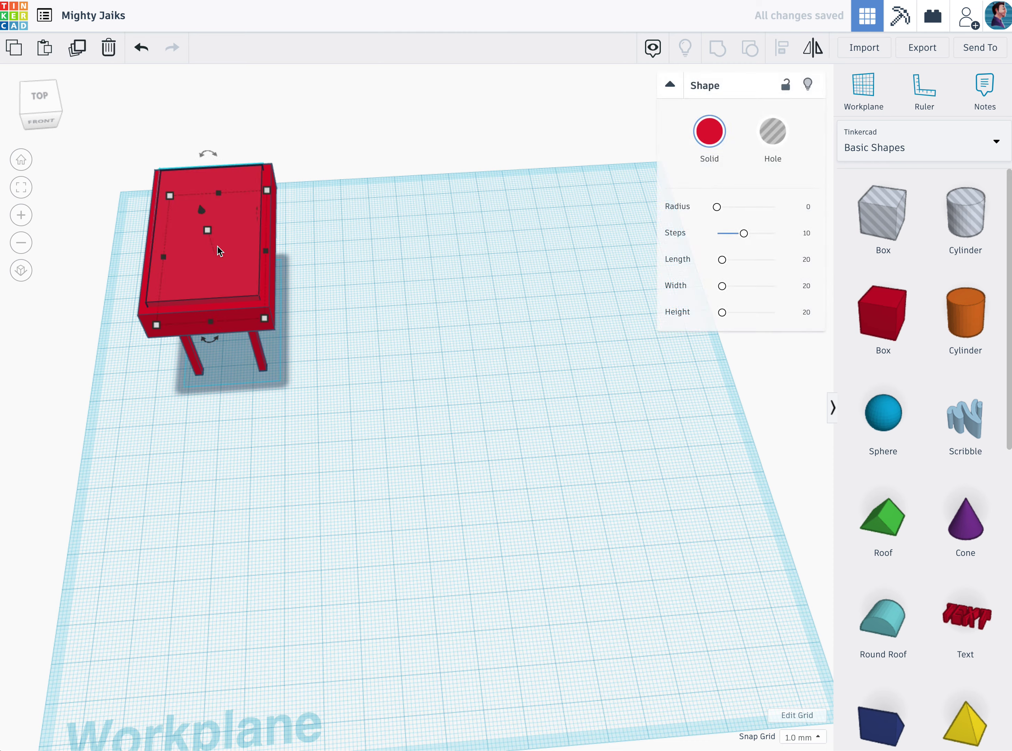
click(779, 131)
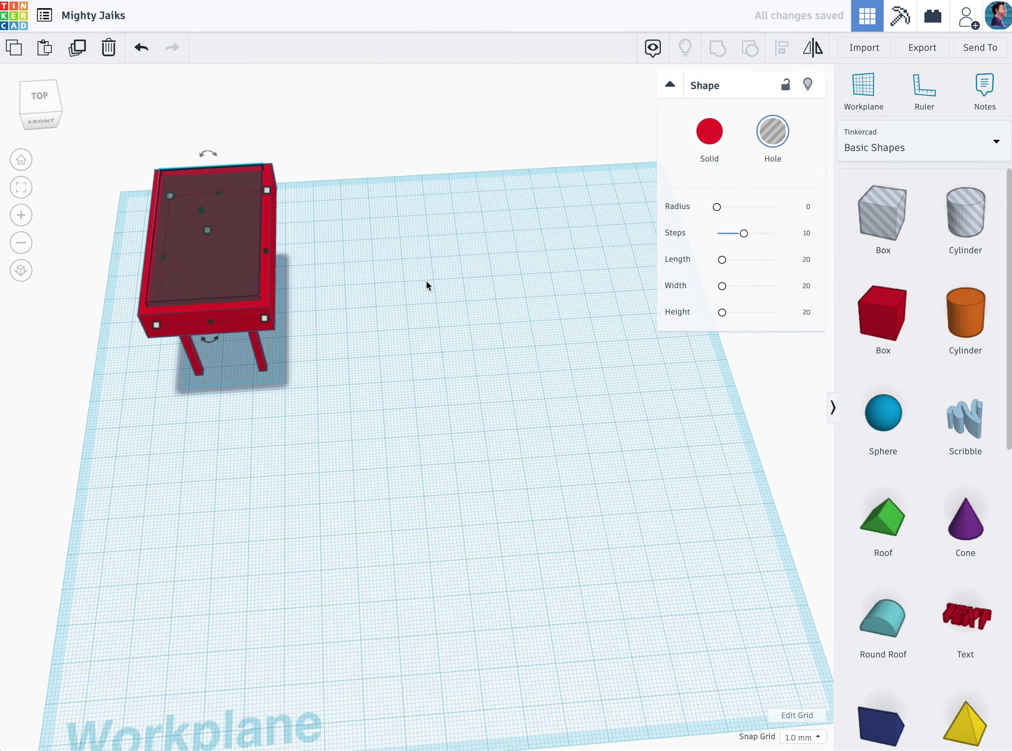
click(406, 277)
drag(314, 264, 185, 257)
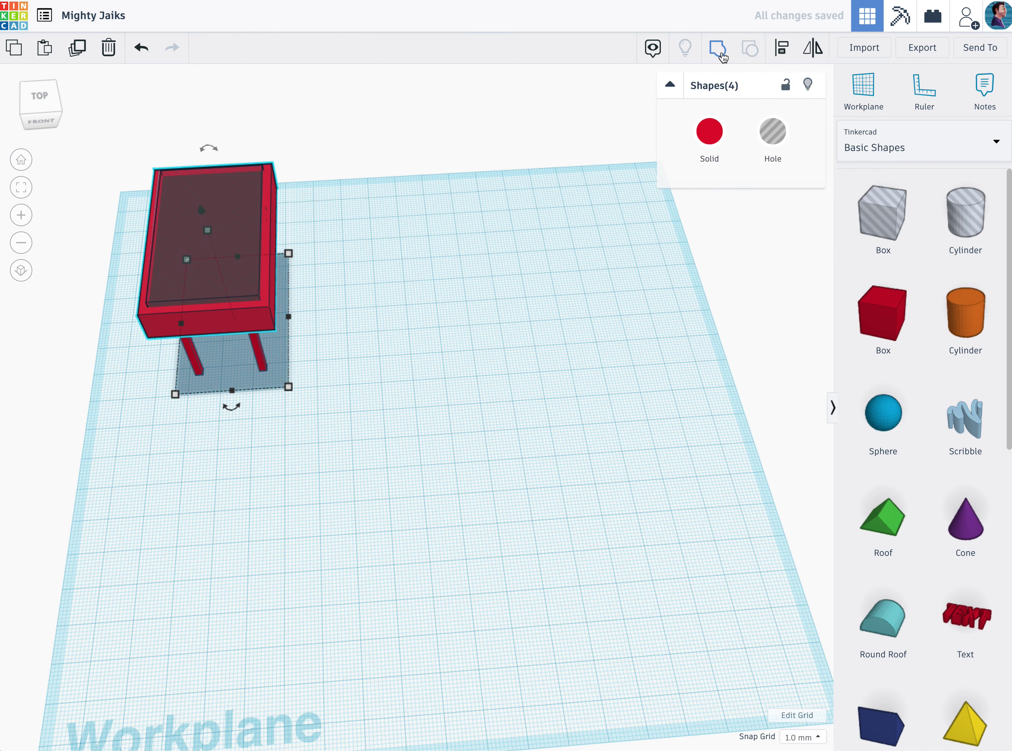
click(717, 47)
Ungroup the tray and delete the two overlapping posts shifted out of their corner positions.
click(27, 101)
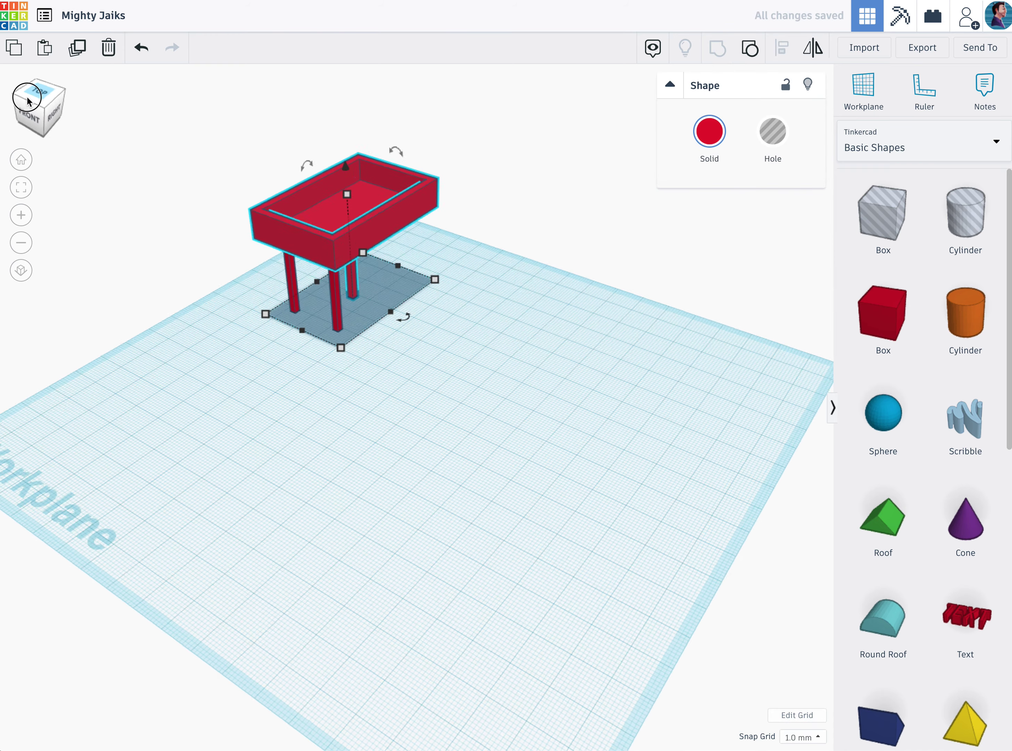
drag(28, 101, 0, 105)
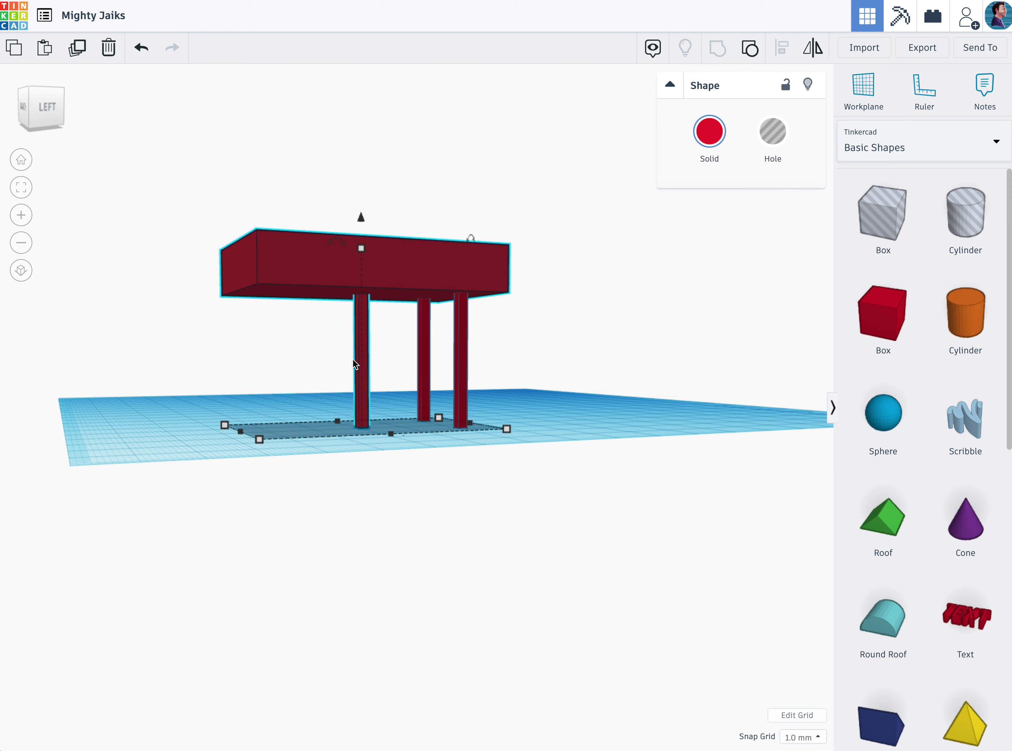
click(750, 47)
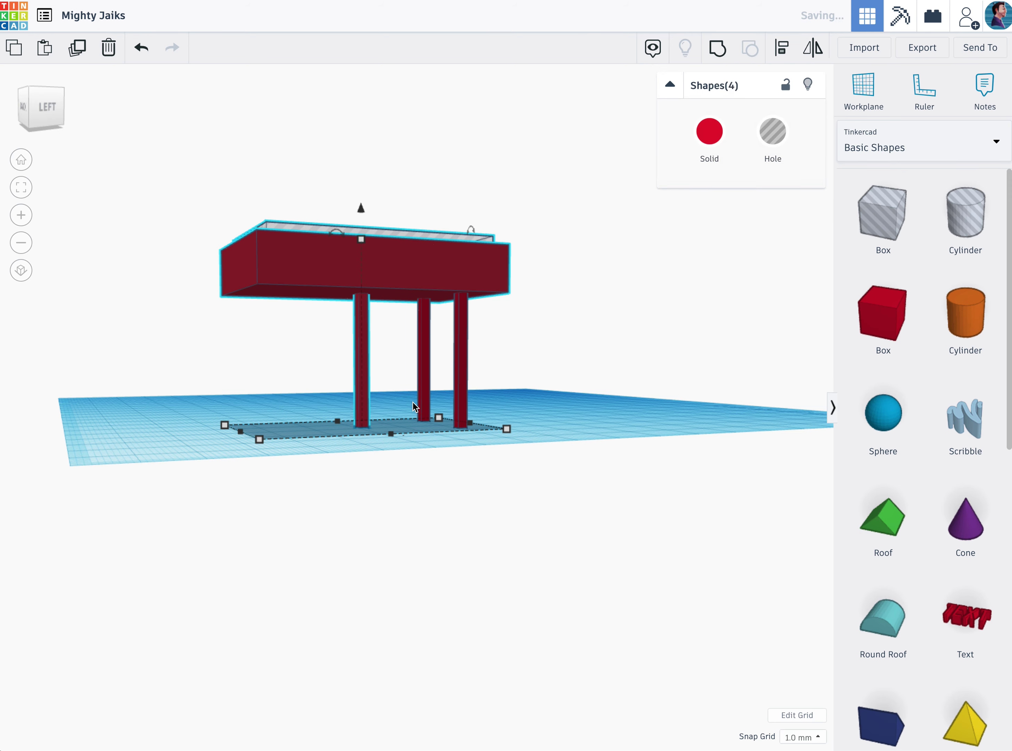
click(377, 381)
click(356, 380)
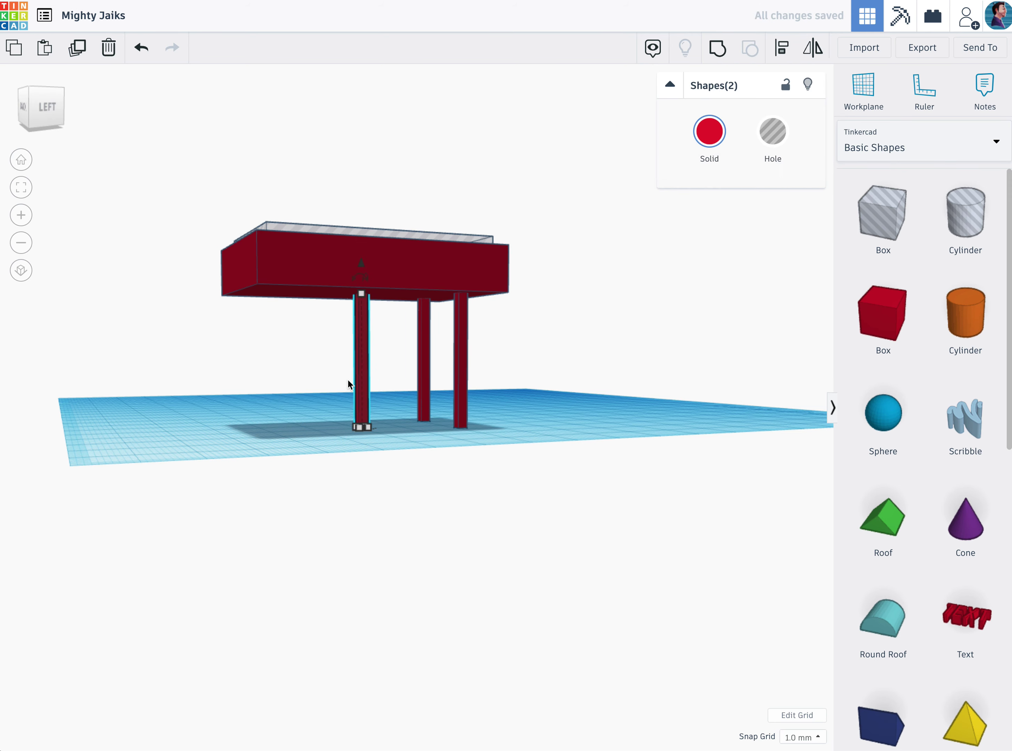
key(Delete)
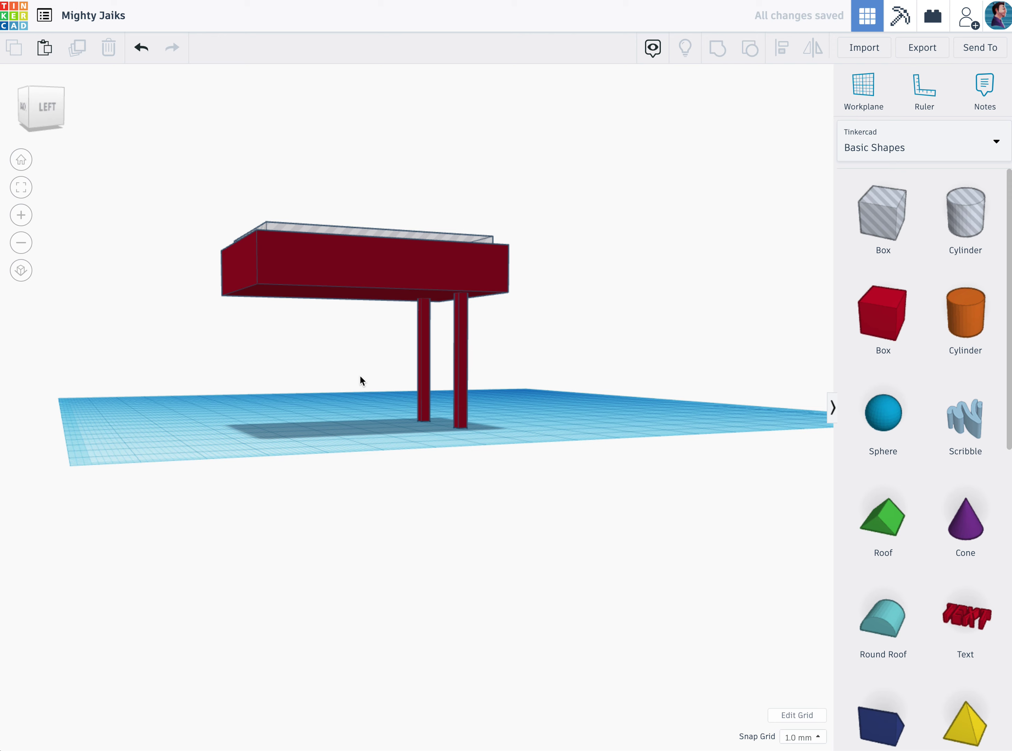
Undo the post deletion, the hole conversion and the alignment of the boxes and posts.
key(ctrl+z)
key(ctrl+z)
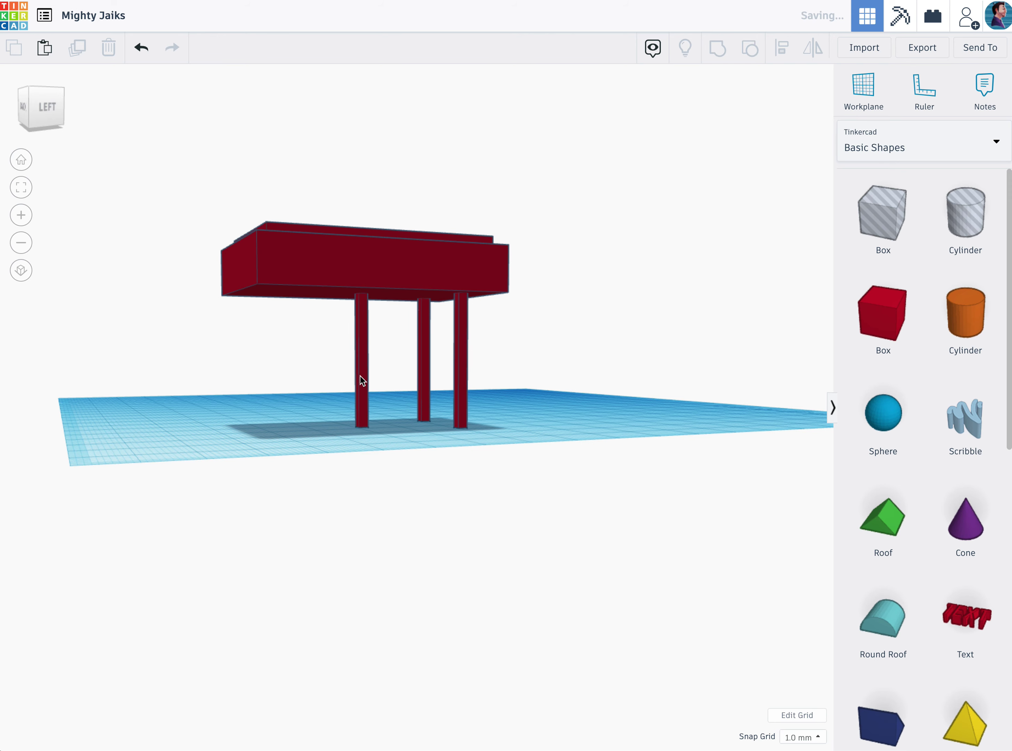
key(ctrl+z)
key(ctrl+z)
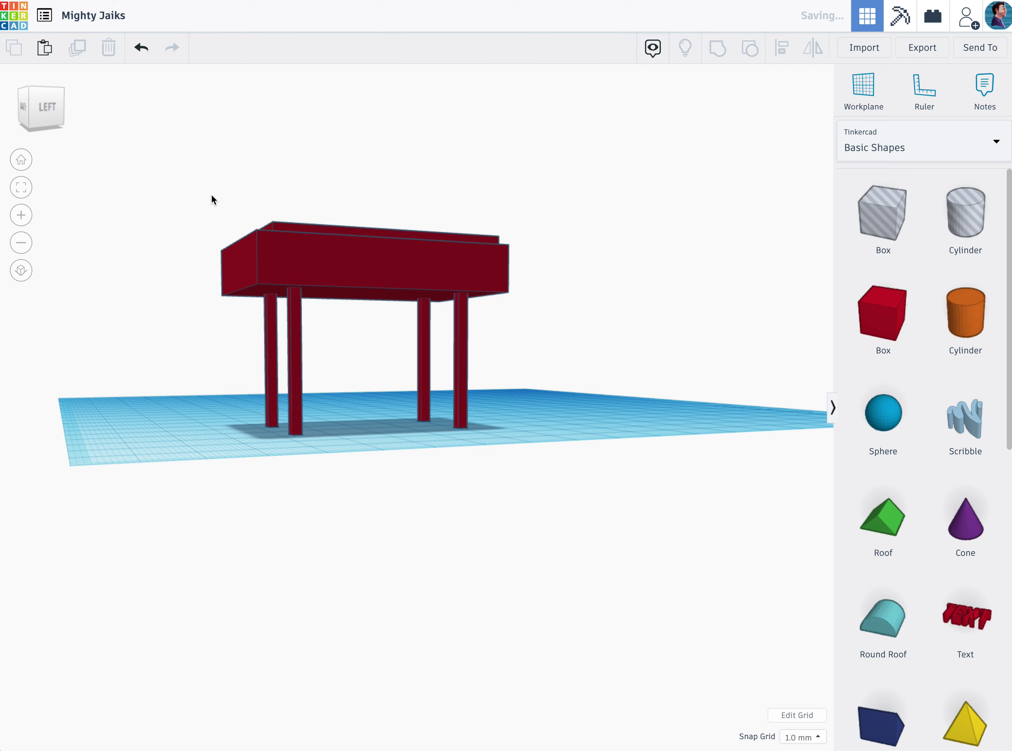
Group the four corner posts beneath the boxes into one object.
click(32, 118)
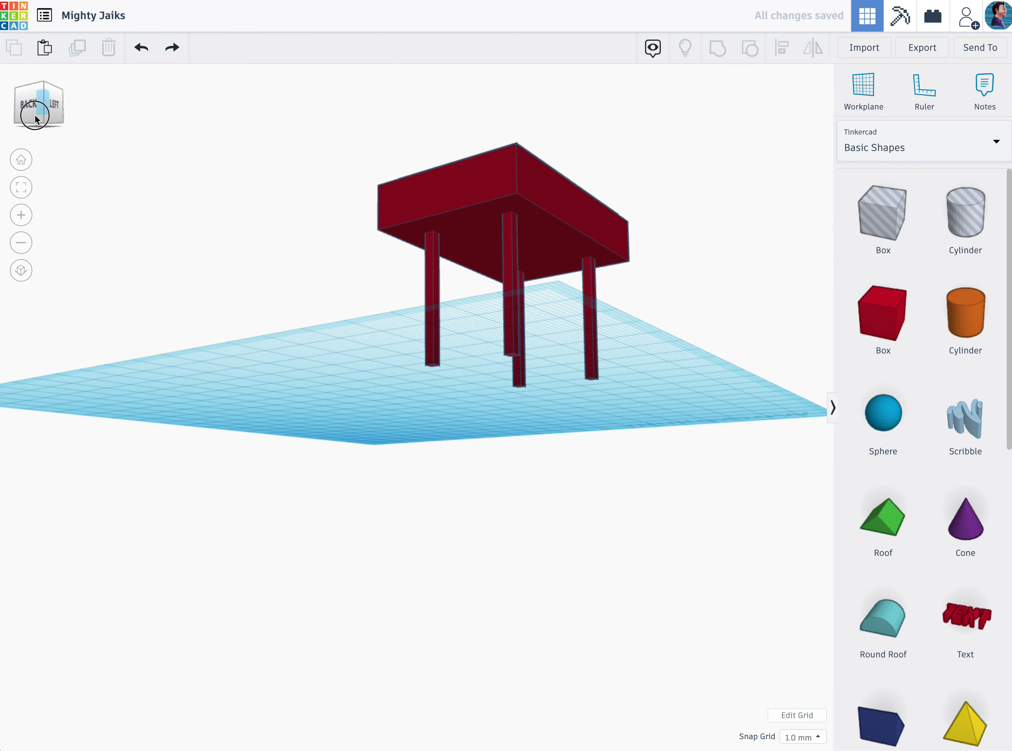
drag(437, 378, 171, 367)
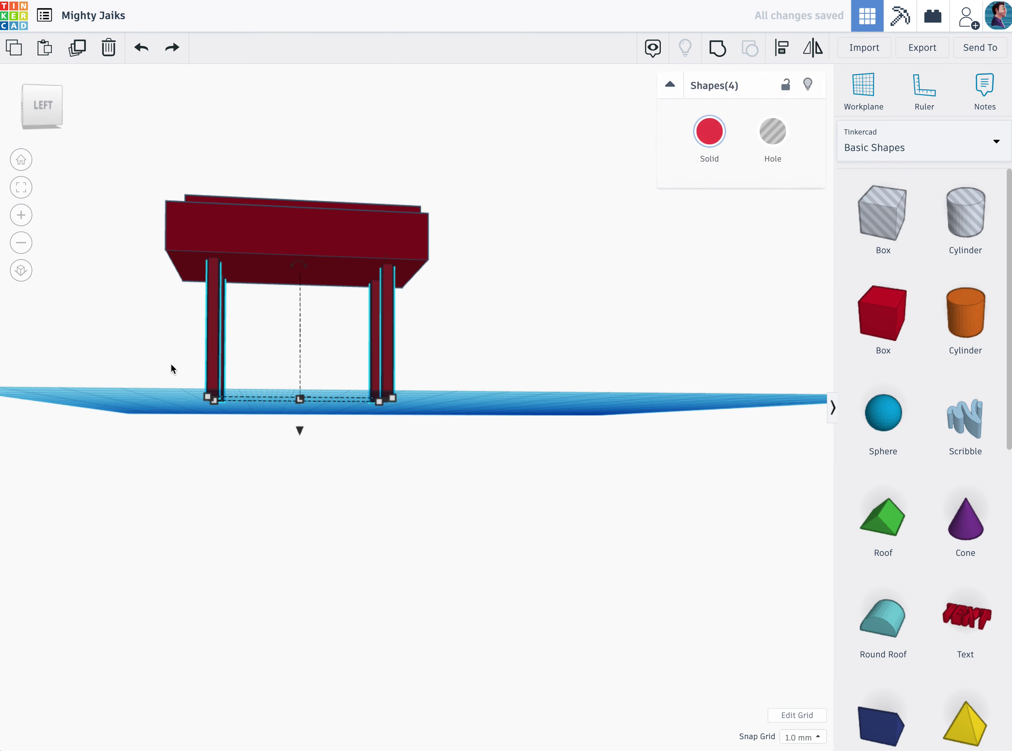
click(708, 57)
click(30, 98)
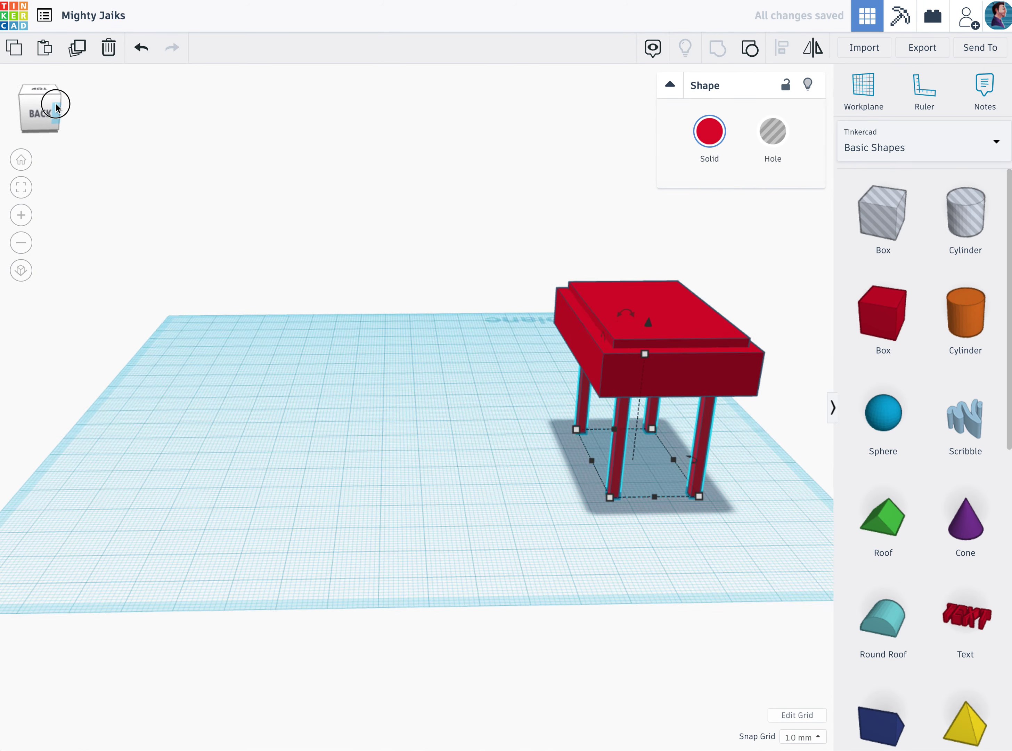
Move the larger box about 44 mm sideways off the posts, and stack the smaller box over it again.
click(363, 314)
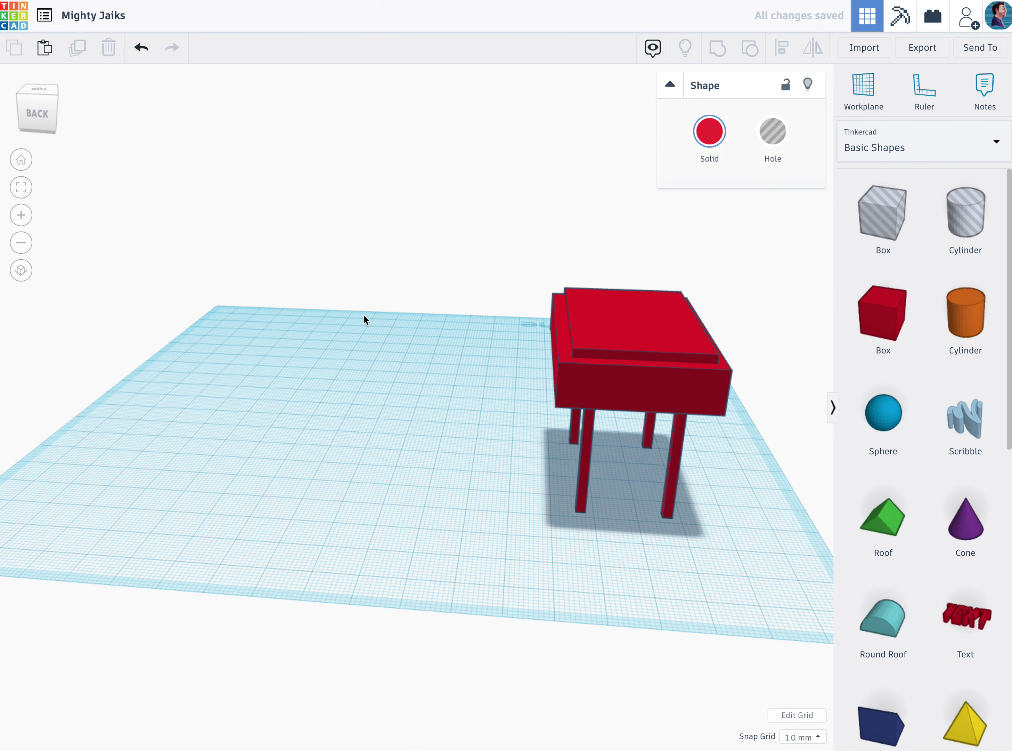
drag(581, 344, 407, 369)
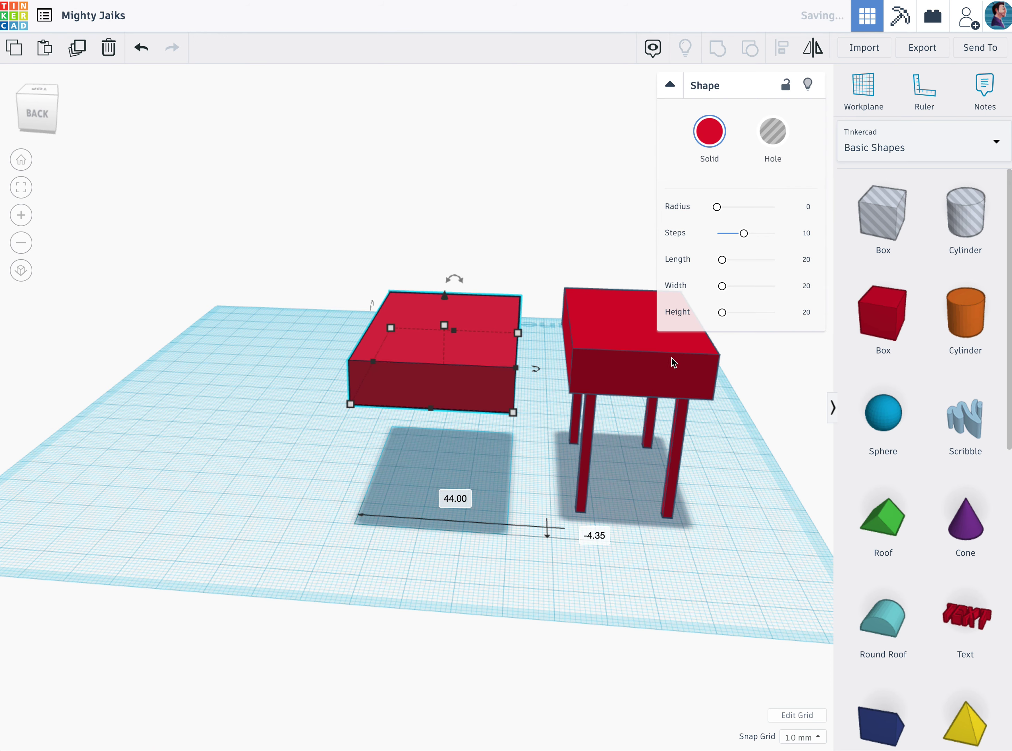
drag(671, 357, 456, 358)
Try grouping the two stacked solid boxes and shifting them as one, and ungroup them again.
drag(456, 430, 465, 270)
click(714, 50)
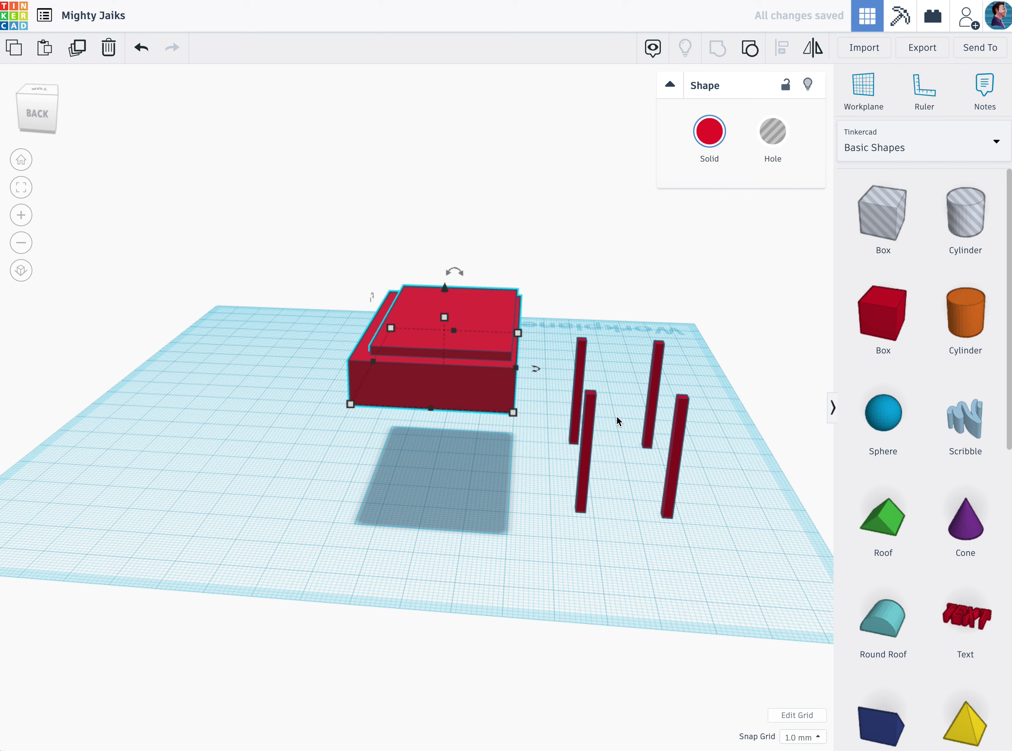
key(ctrl+z)
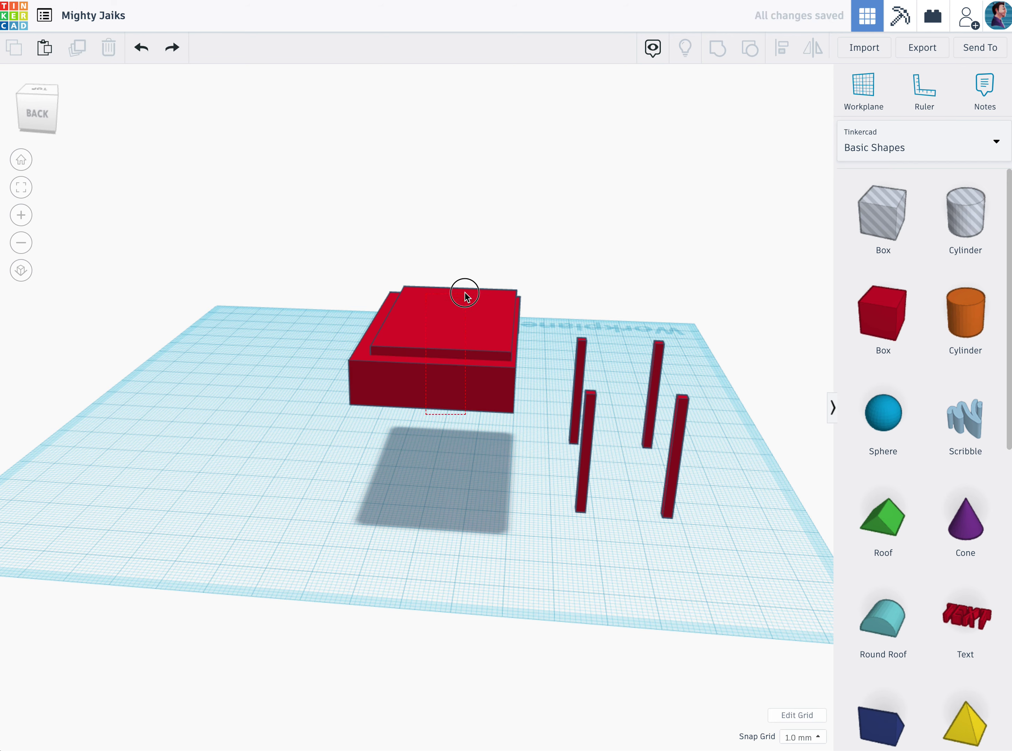
click(719, 49)
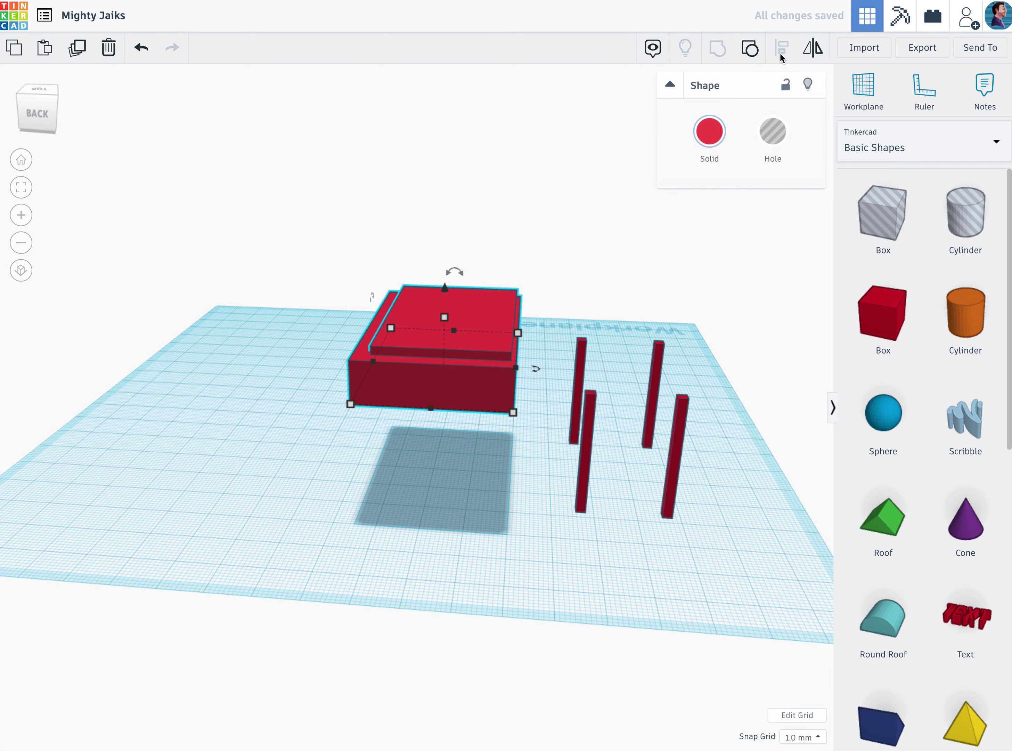
click(456, 450)
click(479, 391)
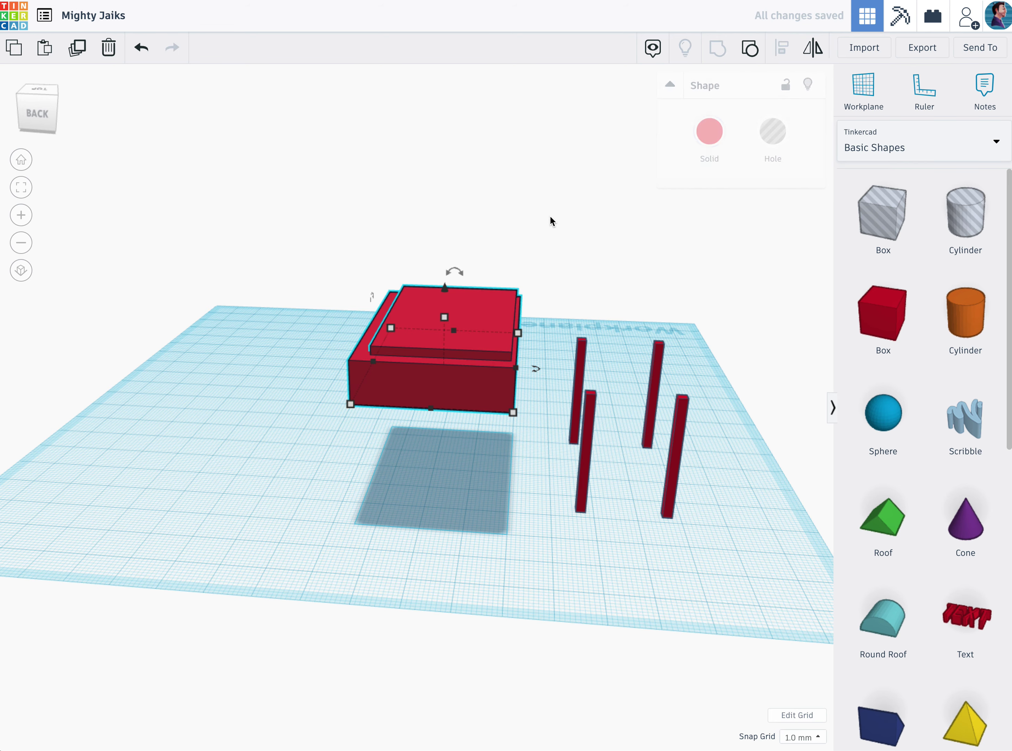
click(444, 416)
drag(454, 335, 443, 346)
click(753, 51)
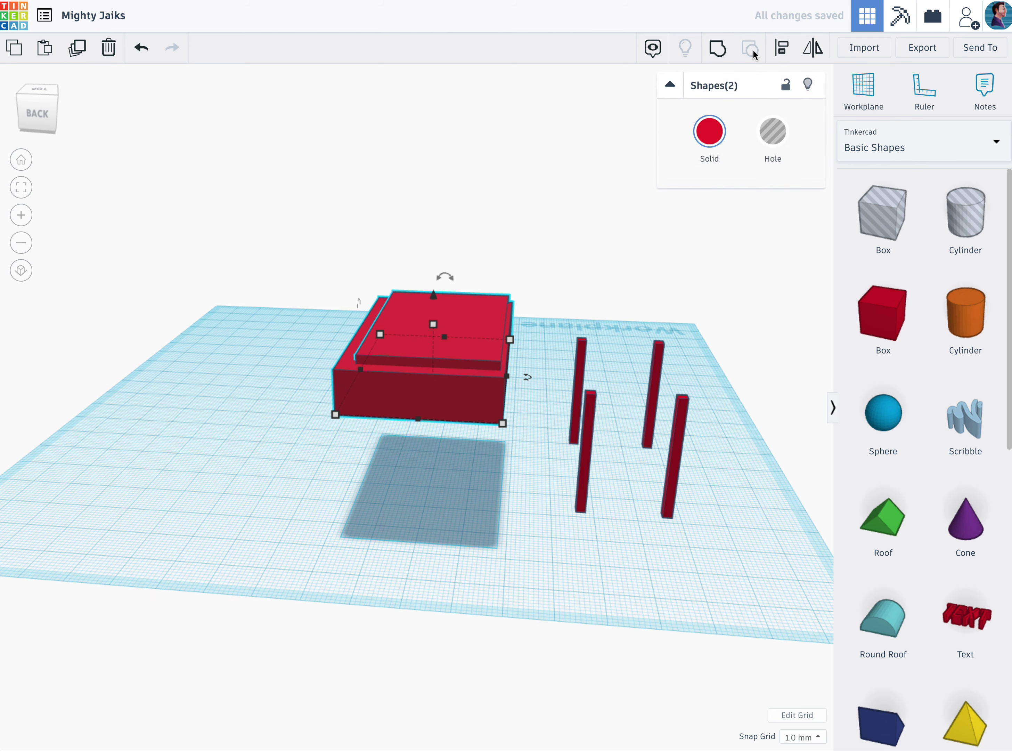
Centre the smaller box on the larger one in both horizontal directions with the Align tool.
click(786, 47)
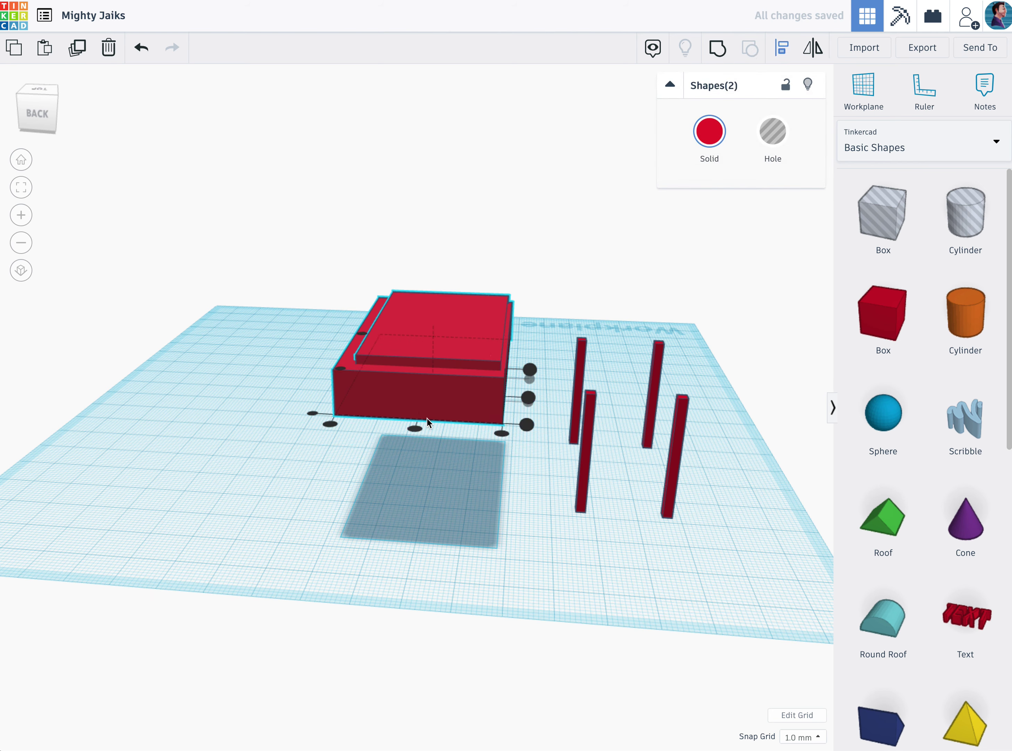
click(413, 431)
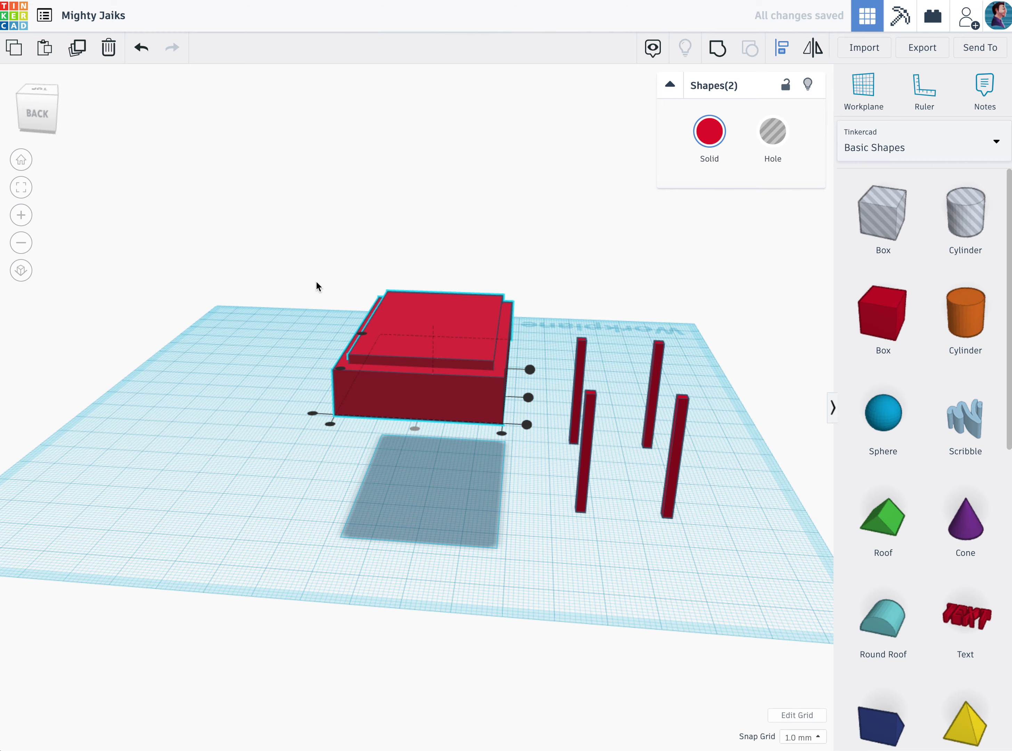
click(55, 114)
click(566, 357)
click(33, 121)
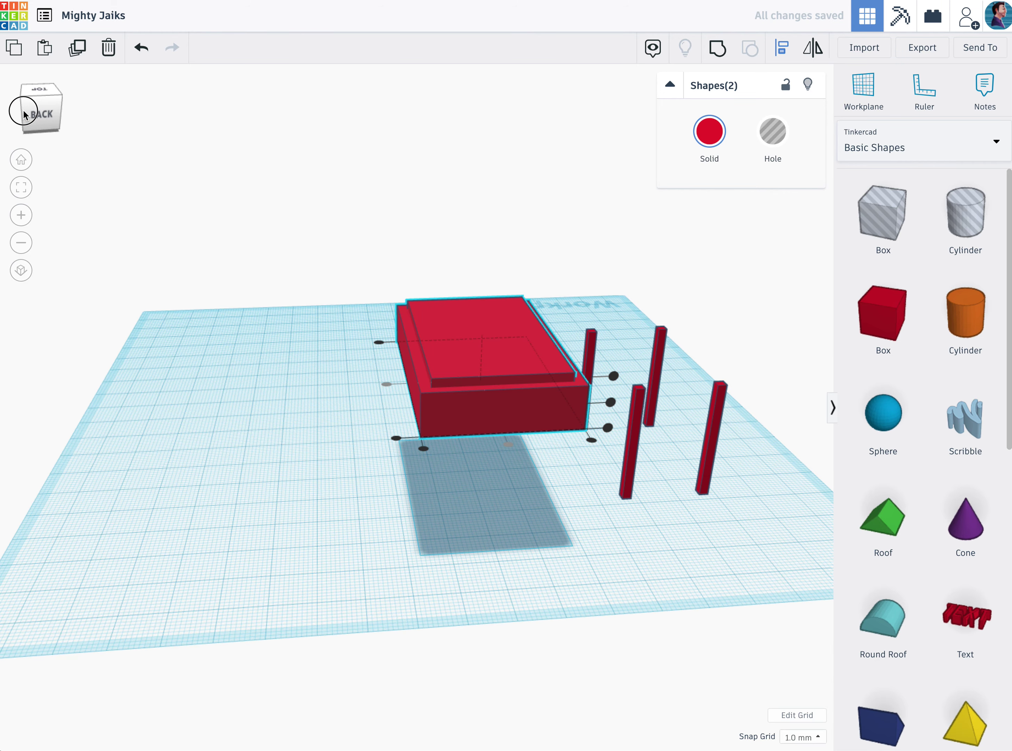
click(474, 360)
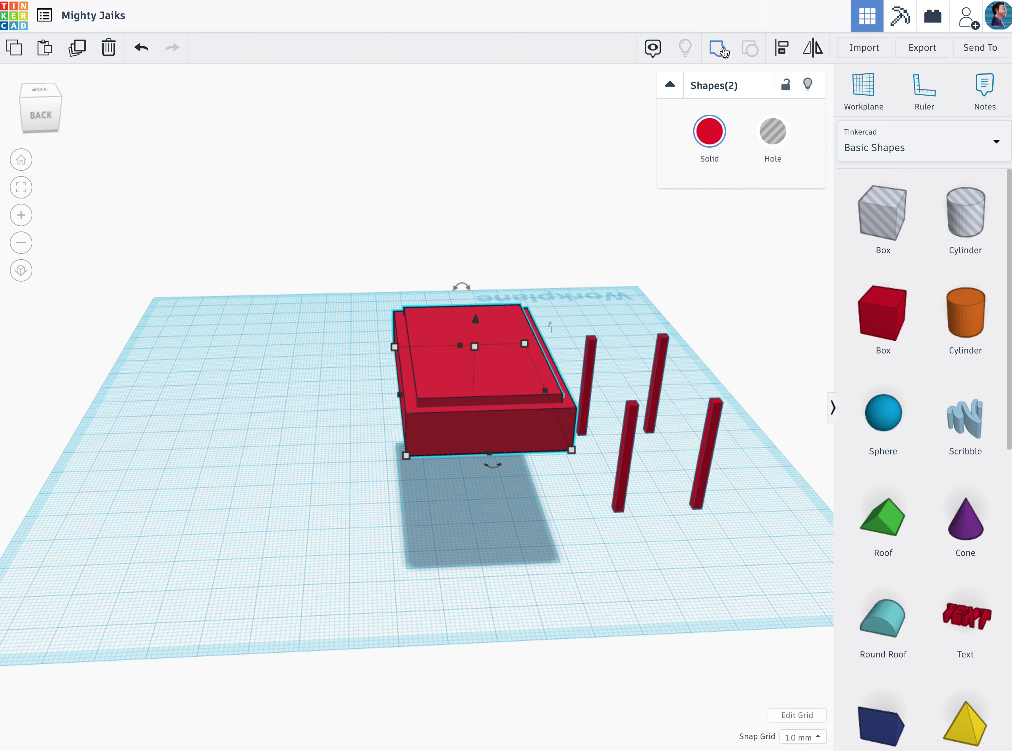
Turn the smaller box into a hole and group it with the larger box to form a hollow tray.
click(421, 536)
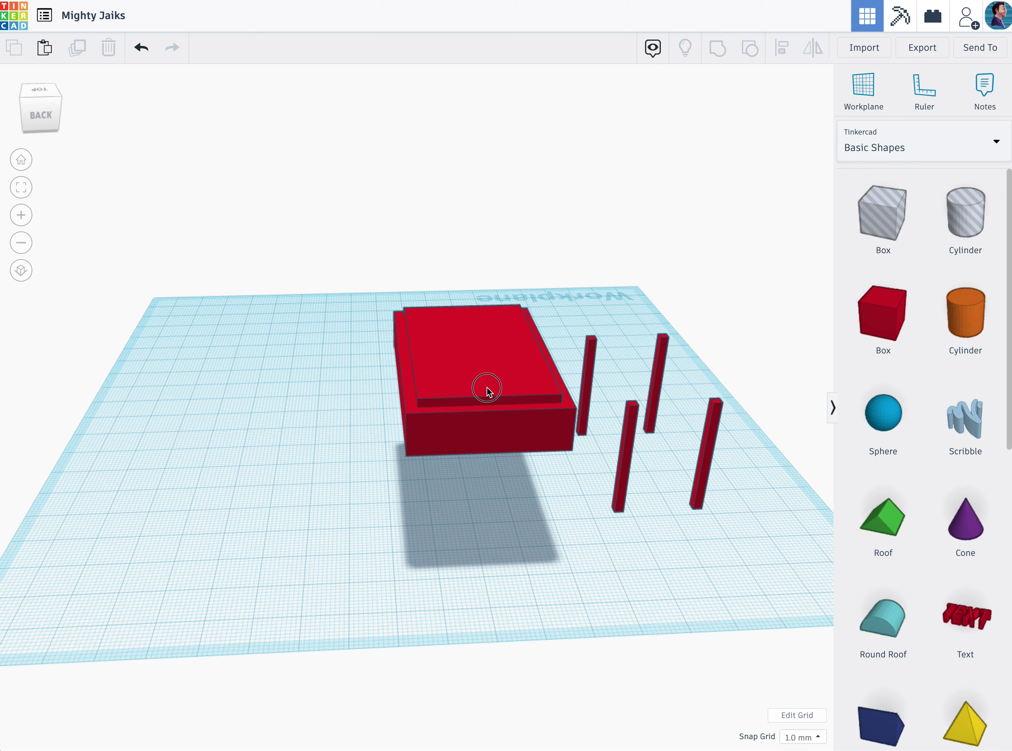
click(486, 389)
click(773, 131)
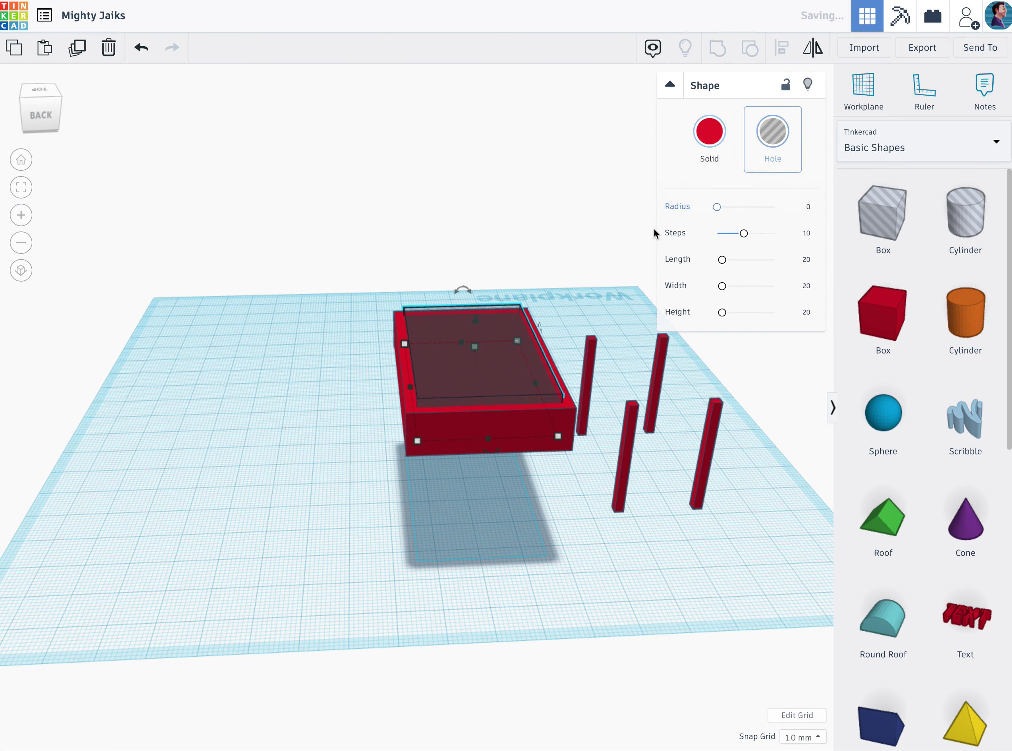
shift+click(464, 404)
click(717, 48)
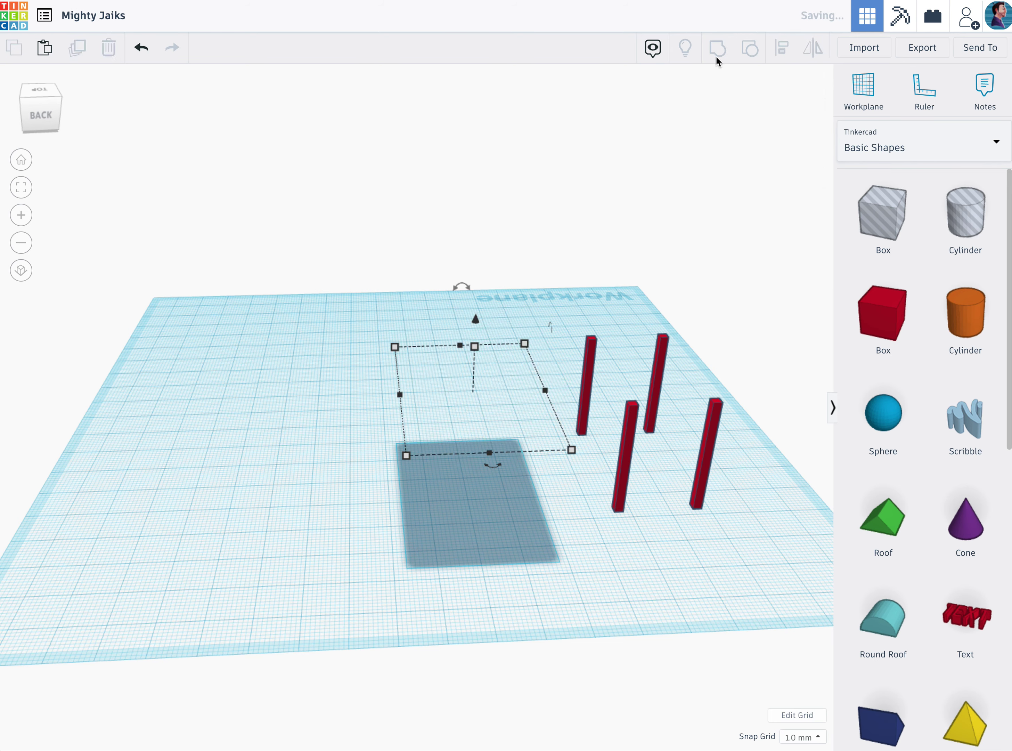
drag(21, 117, 35, 118)
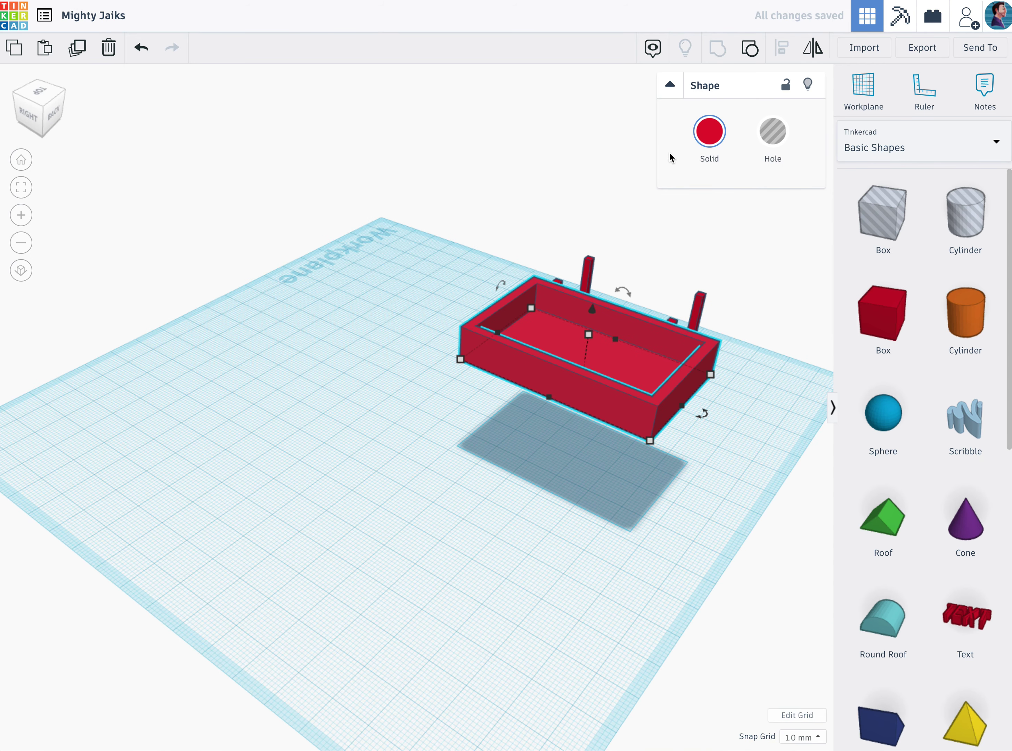
Add a solid box to the empty workplane area beside the tray.
click(708, 410)
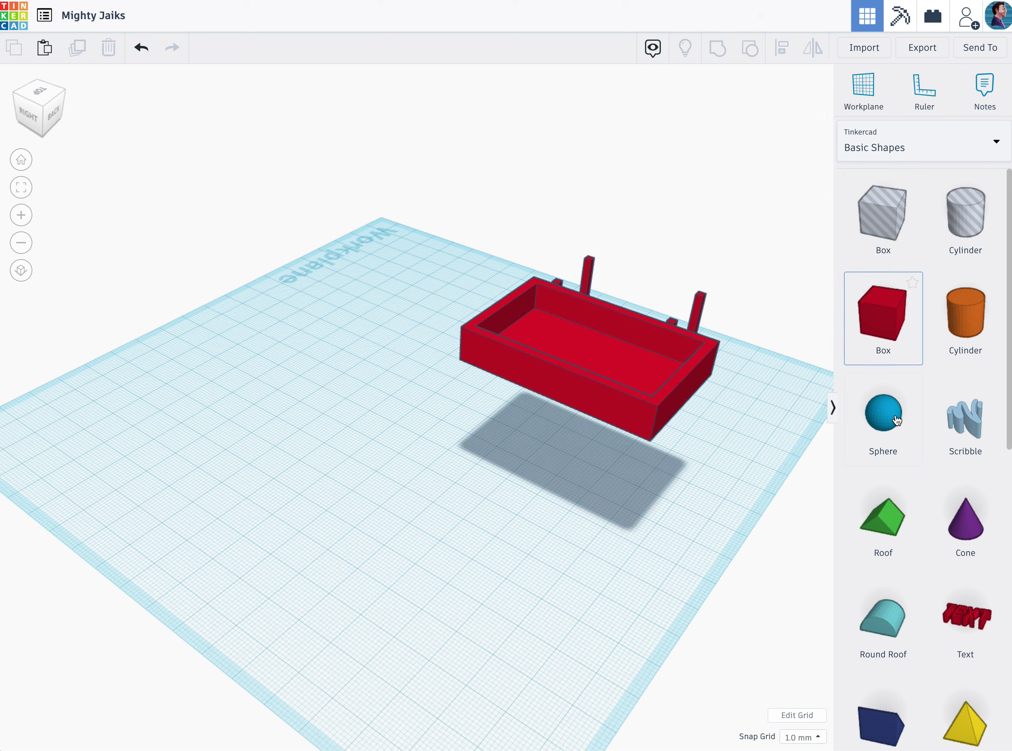
mouse_move(677, 451)
right_down()
mouse_move(583, 482)
mouse_move(675, 440)
right_up()
drag(883, 298, 527, 526)
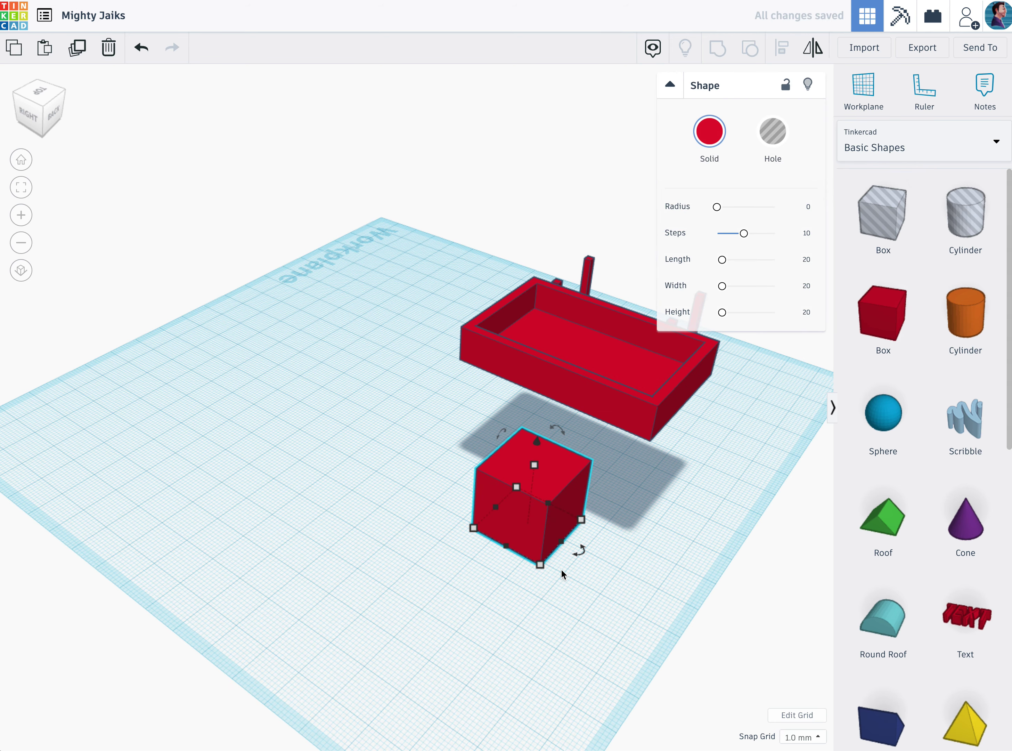
click(541, 565)
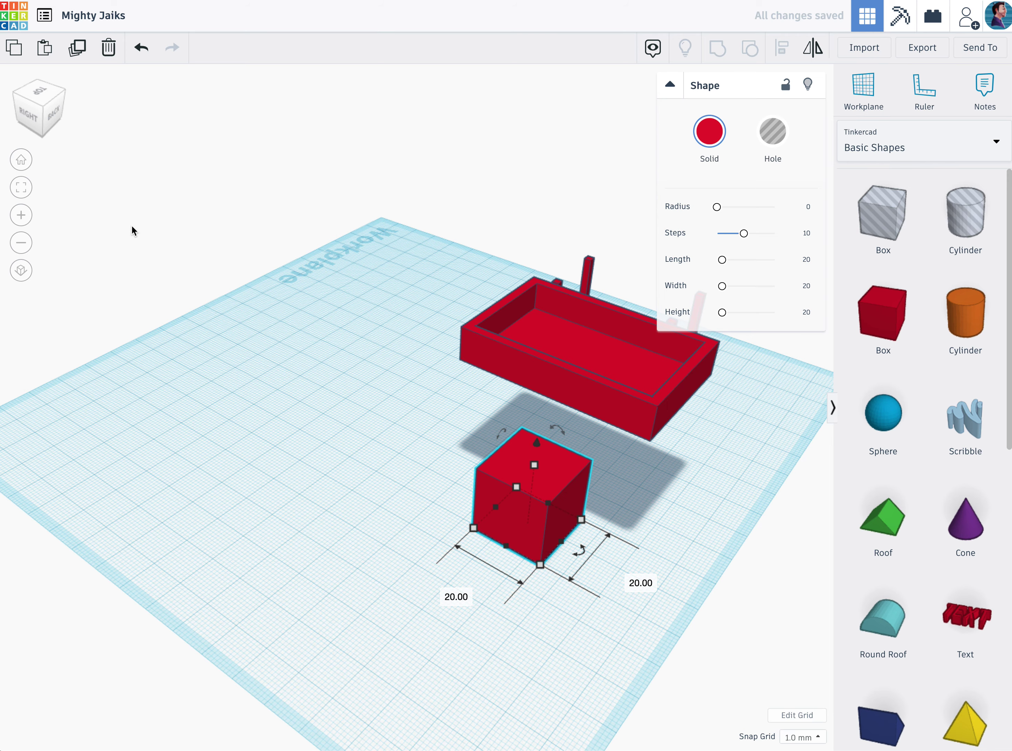
Move the hollow tray back over the four grouped posts so that it rests on them.
click(53, 111)
click(547, 281)
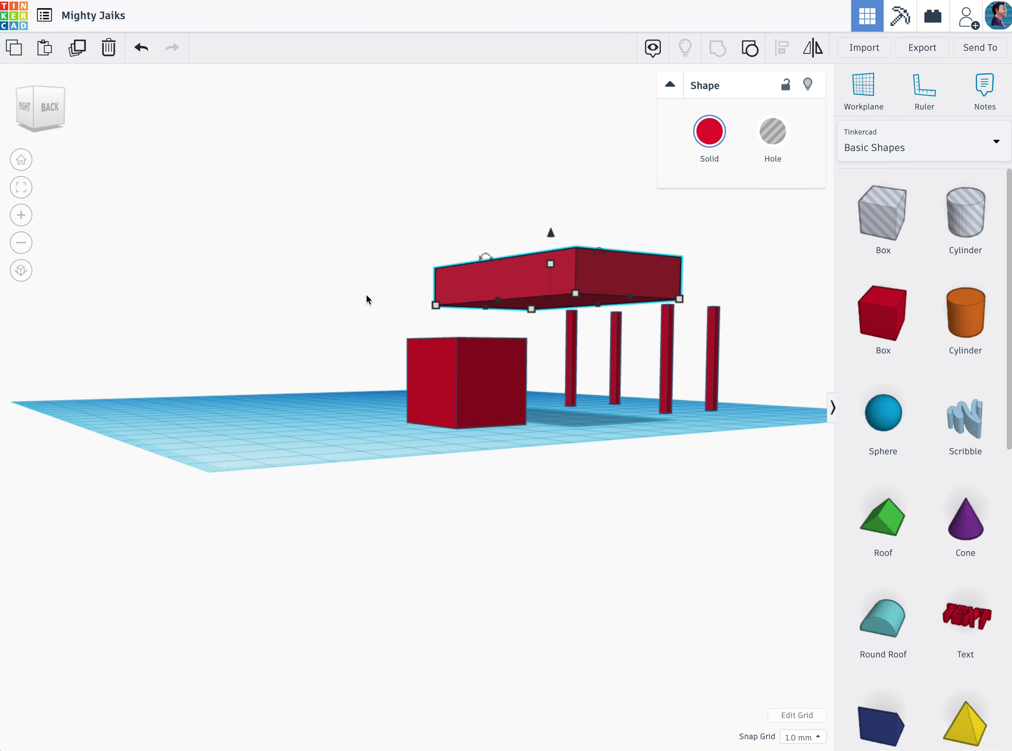
click(28, 94)
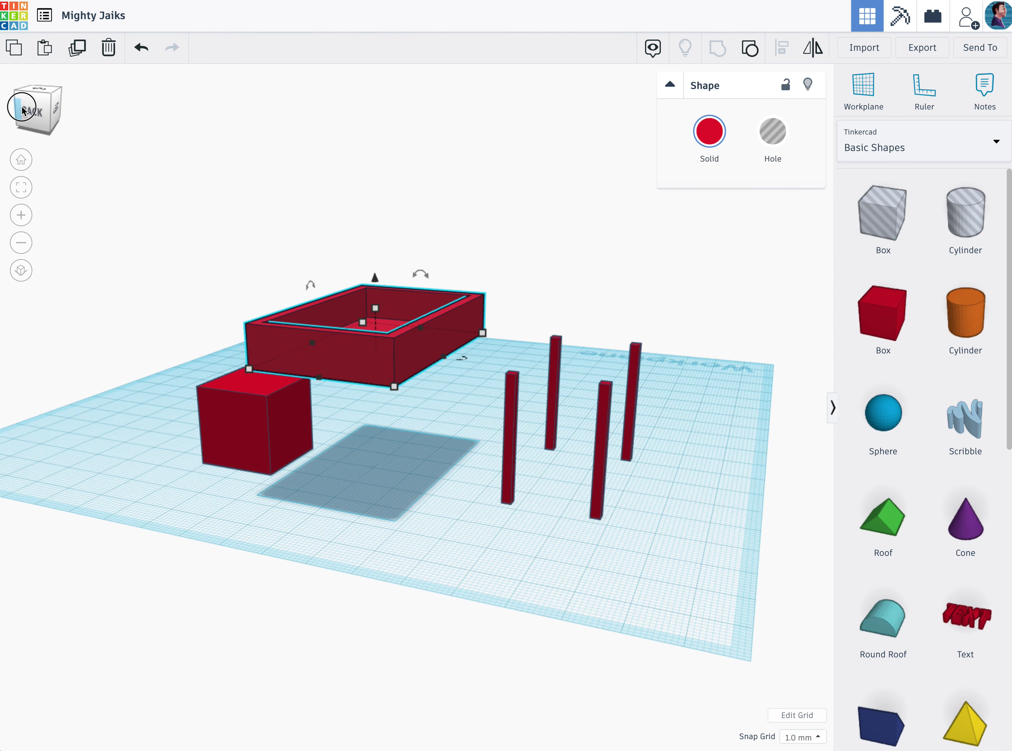
click(519, 433)
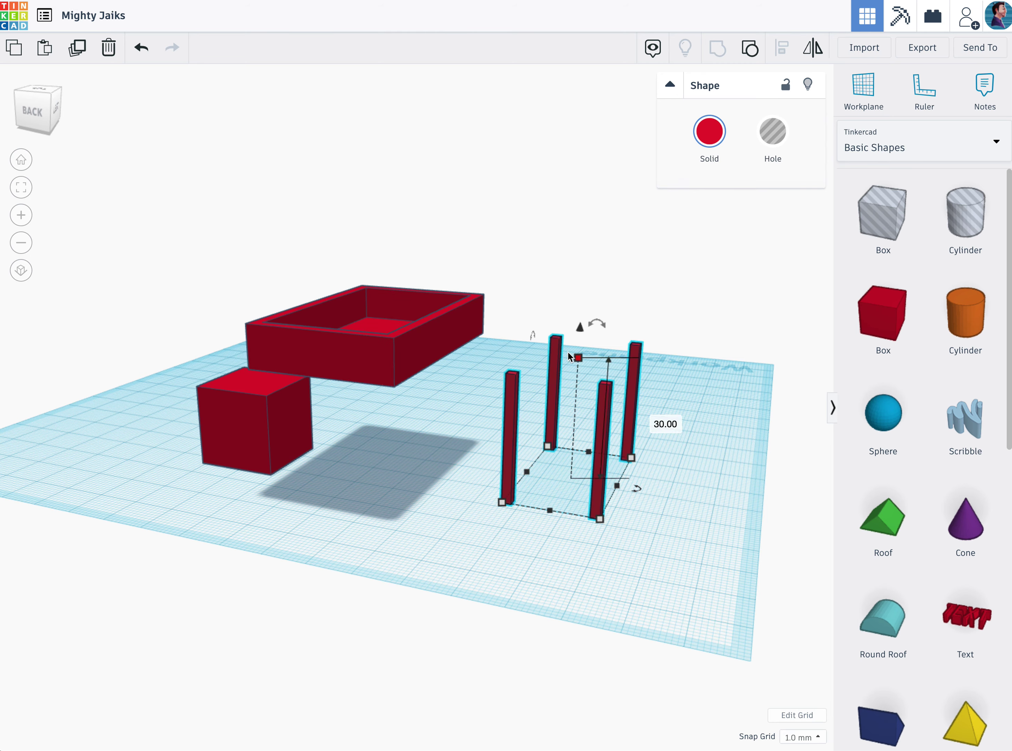
drag(365, 320, 535, 327)
click(63, 98)
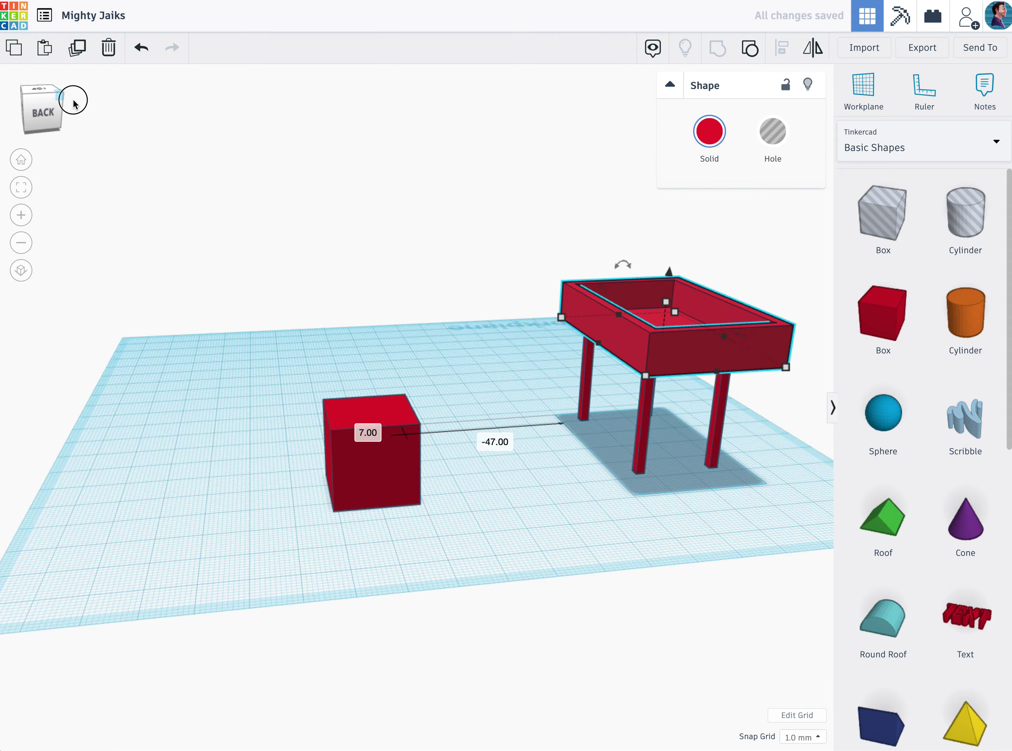
Set the new box's height to 40 mm.
click(602, 388)
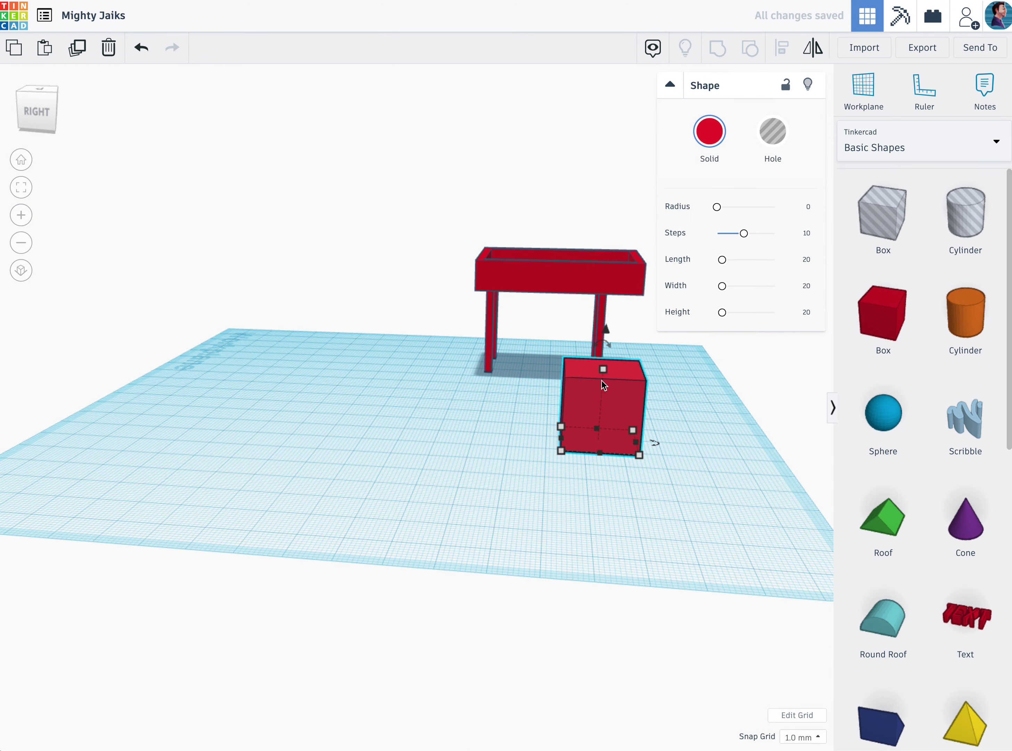
mouse_move(604, 370)
click(664, 404)
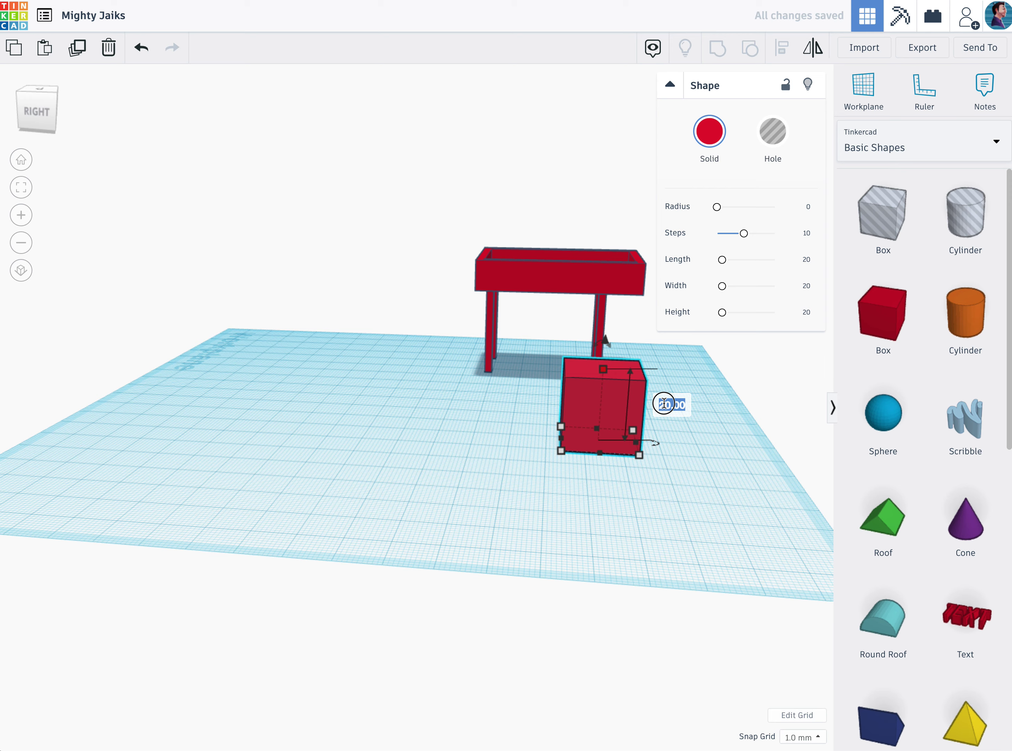
text(4)
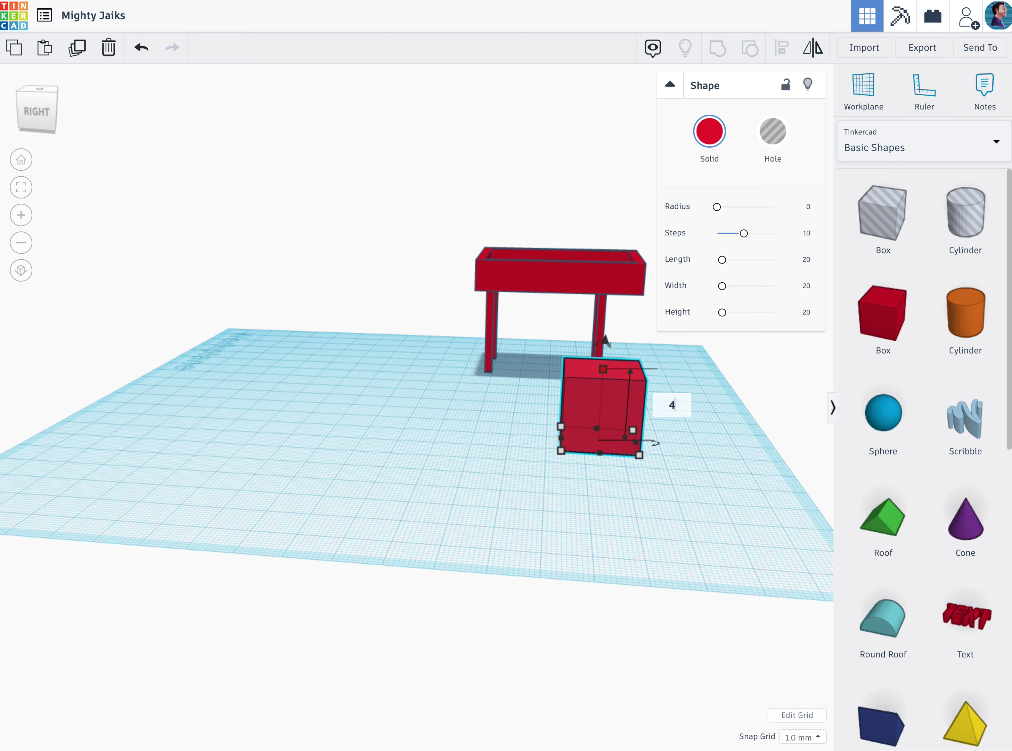
text(0)
key(Return)
Reduce the 40 mm tall box to a thin post with a base of 2 by 2 mm.
mouse_move(641, 455)
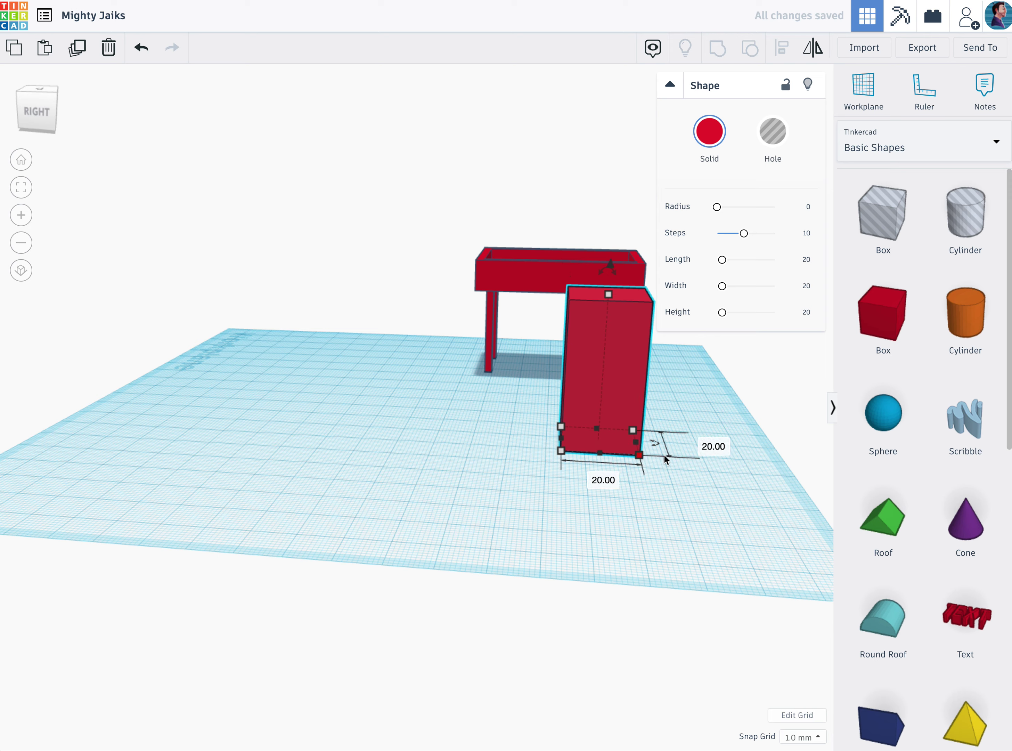
text(2)
click(707, 446)
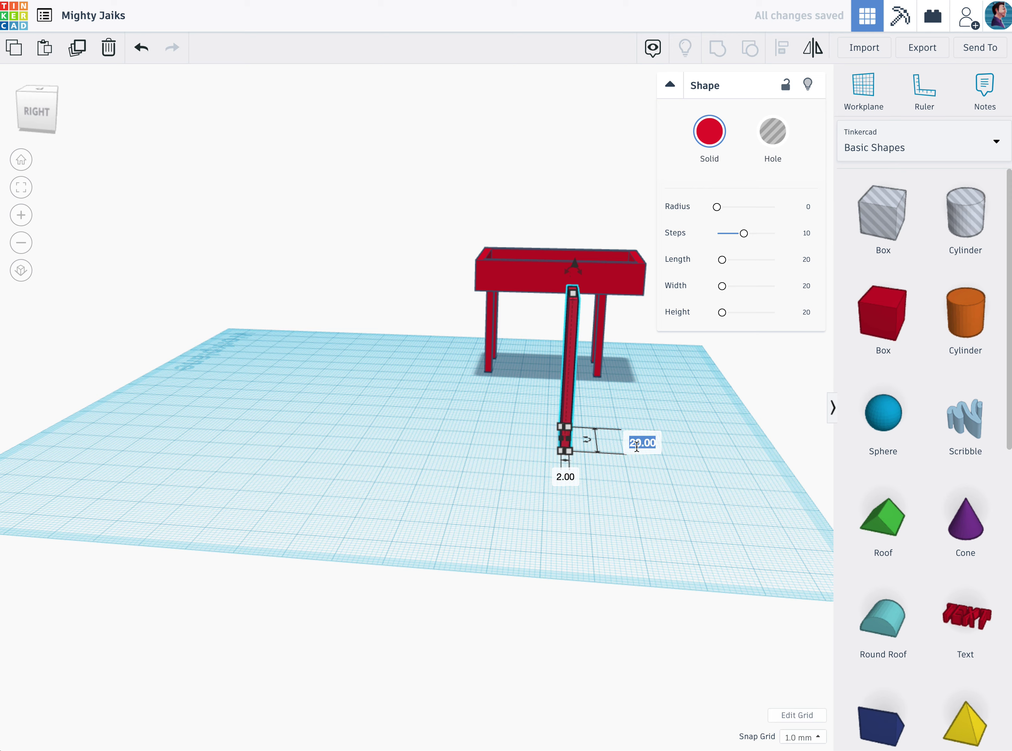
text(2)
key(Return)
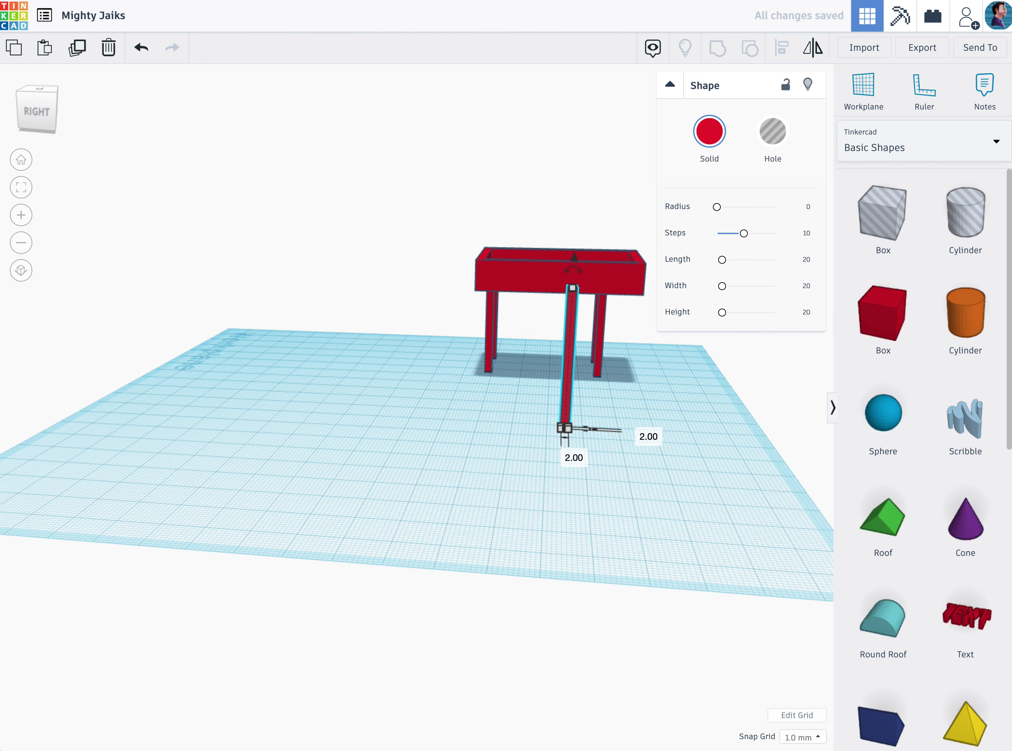
Duplicate the thin post alongside itself, and make another copy turned horizontal with its length set to 10 mm.
drag(566, 426, 612, 431)
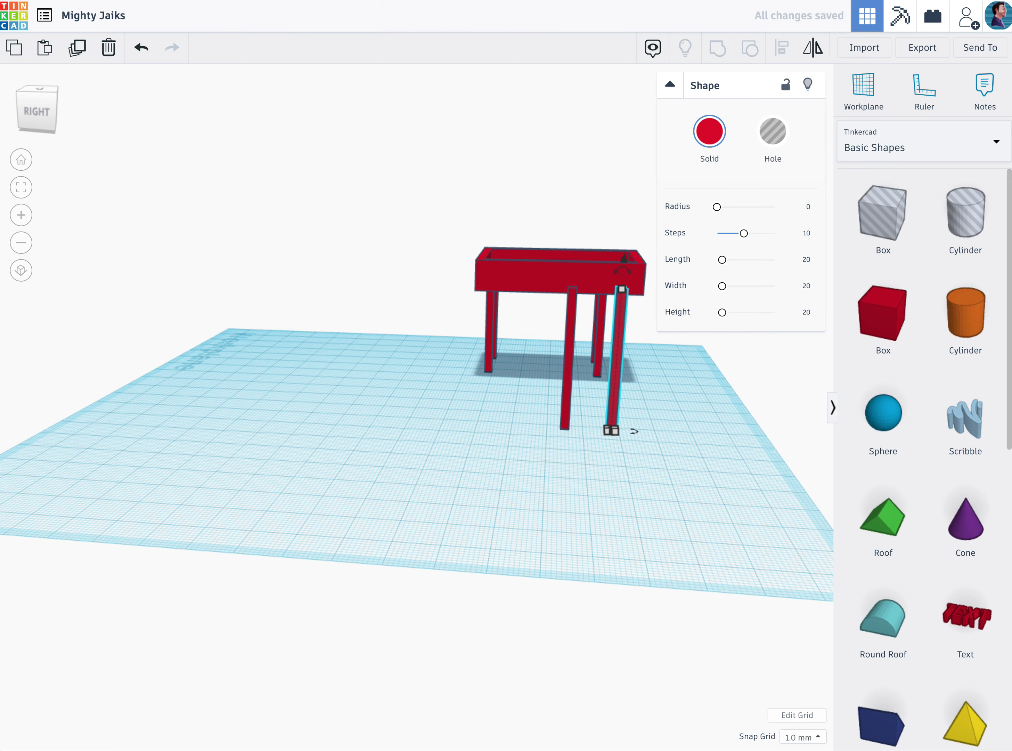
click(567, 361)
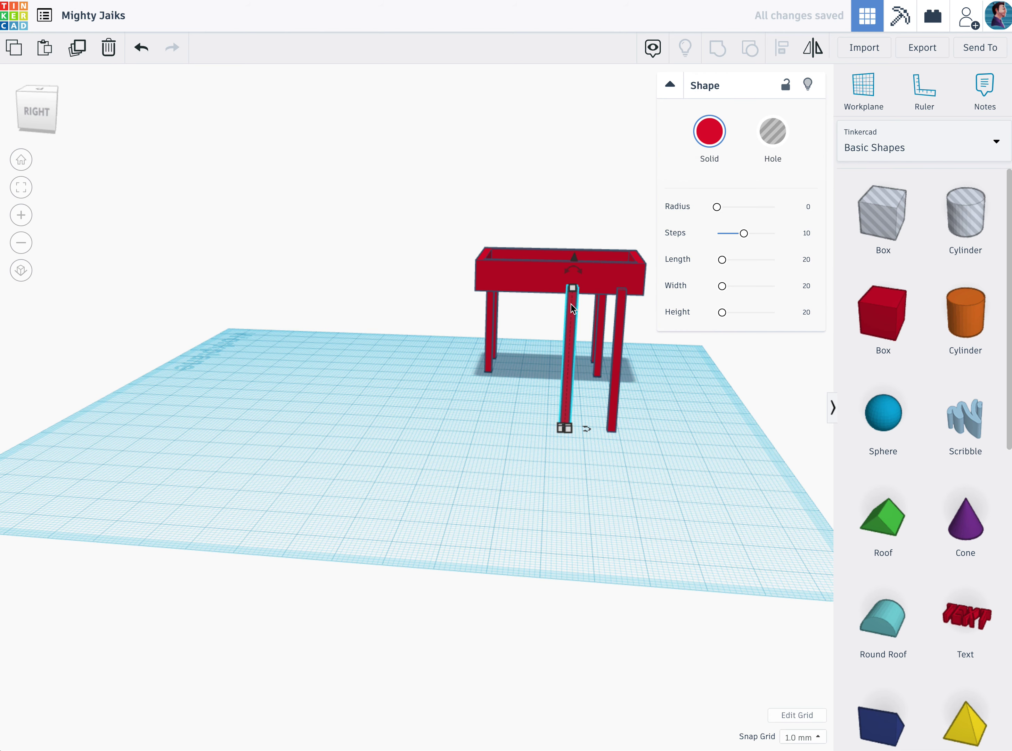
drag(574, 273, 653, 361)
drag(581, 358, 621, 393)
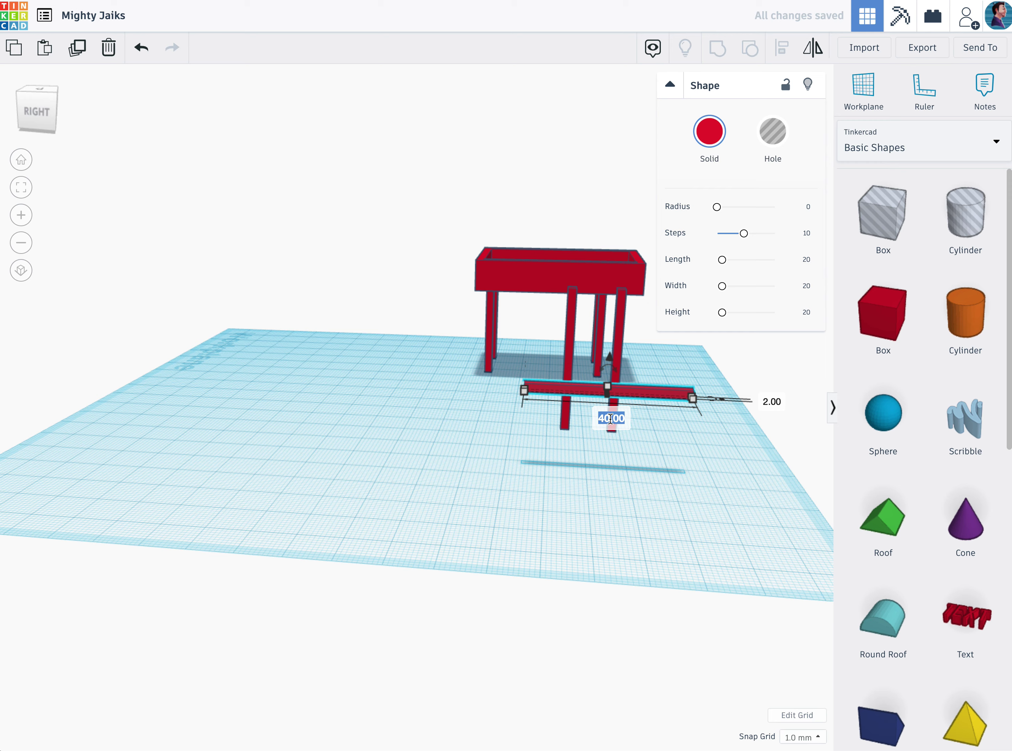
text(10)
key(Return)
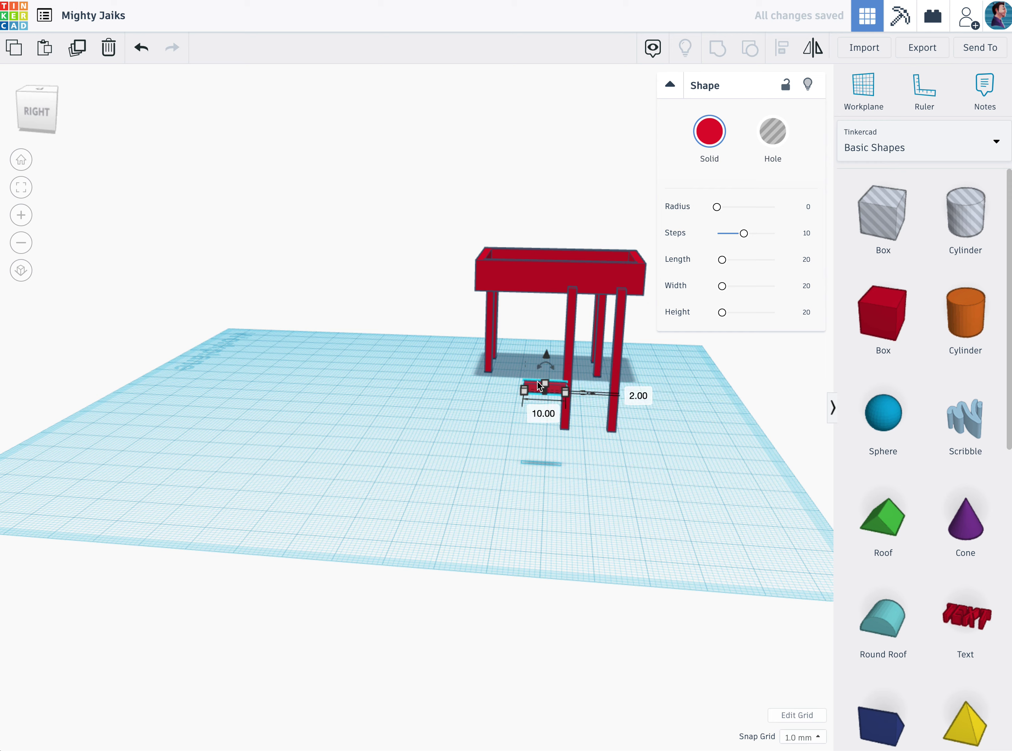
Move the 10 mm horizontal bar by -12 and -25 mm so that it sits between the two thin upright posts.
drag(538, 381, 600, 371)
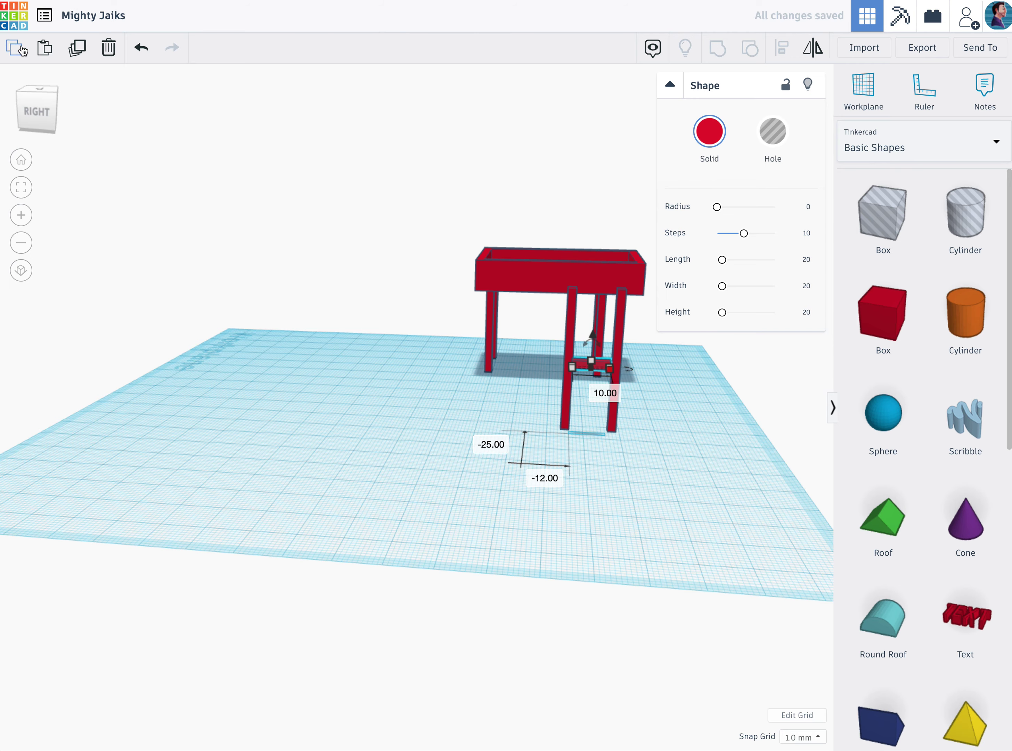
drag(46, 112, 21, 111)
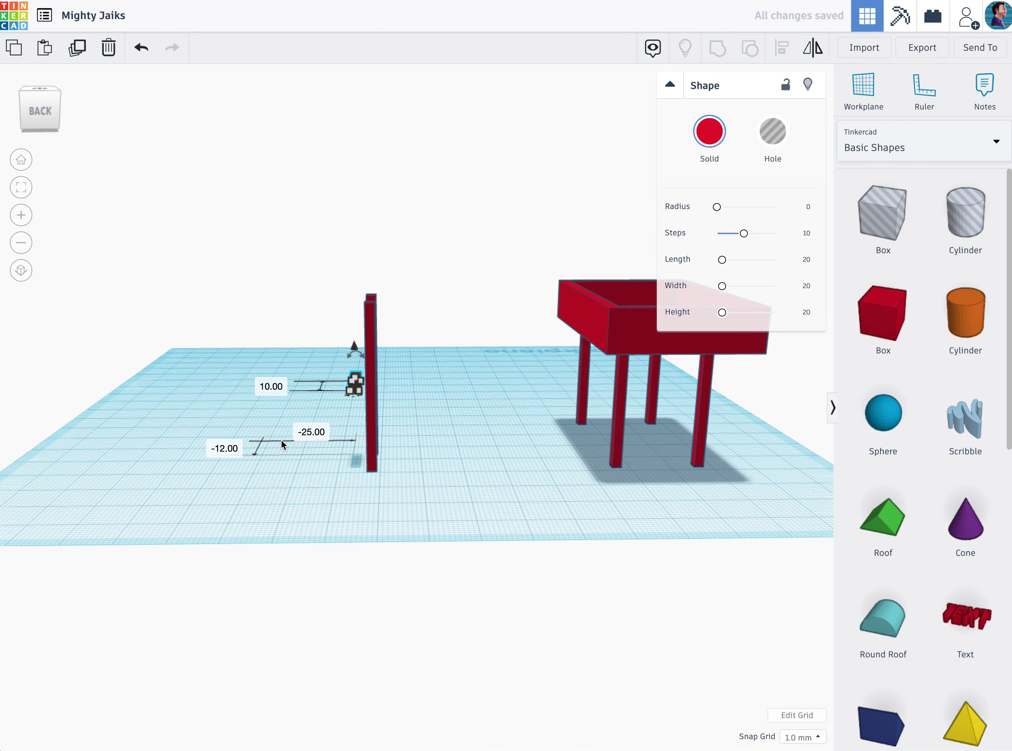
click(297, 468)
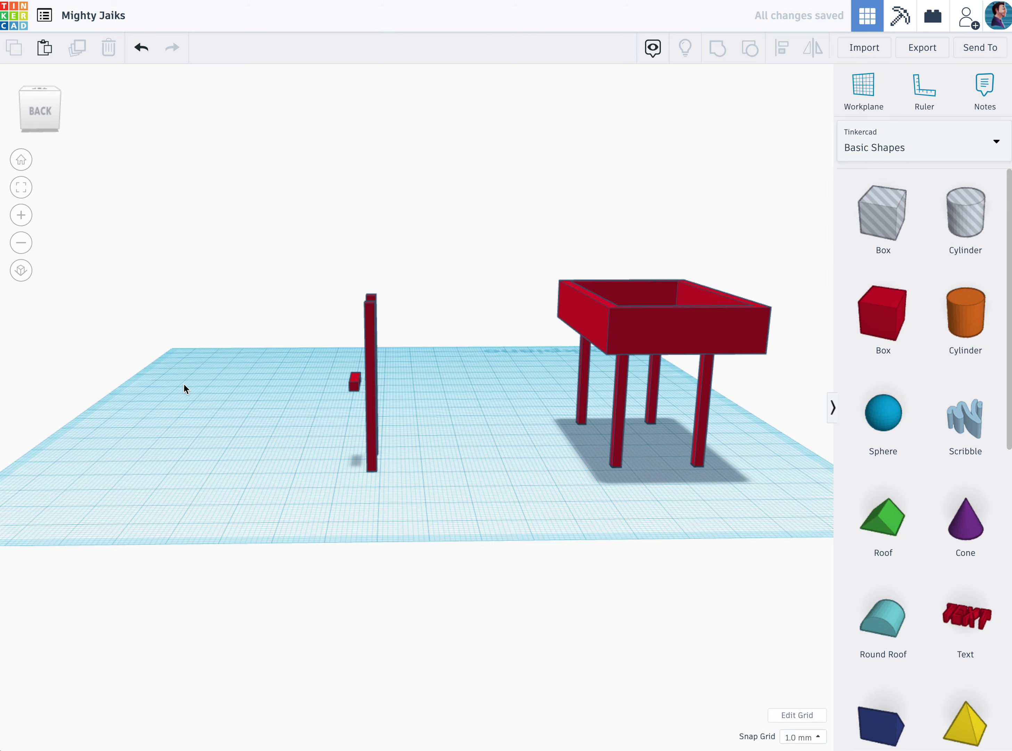
click(56, 131)
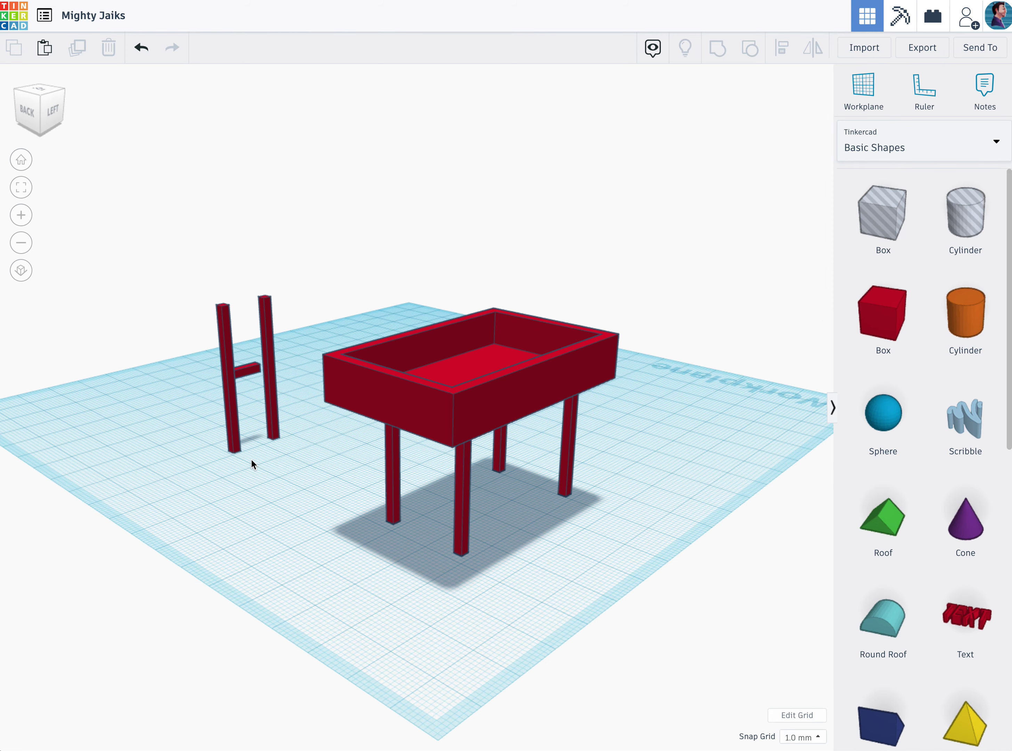
Align both thin posts and the horizontal bar at their centres in both base directions and flush at their bottom ends.
click(237, 439)
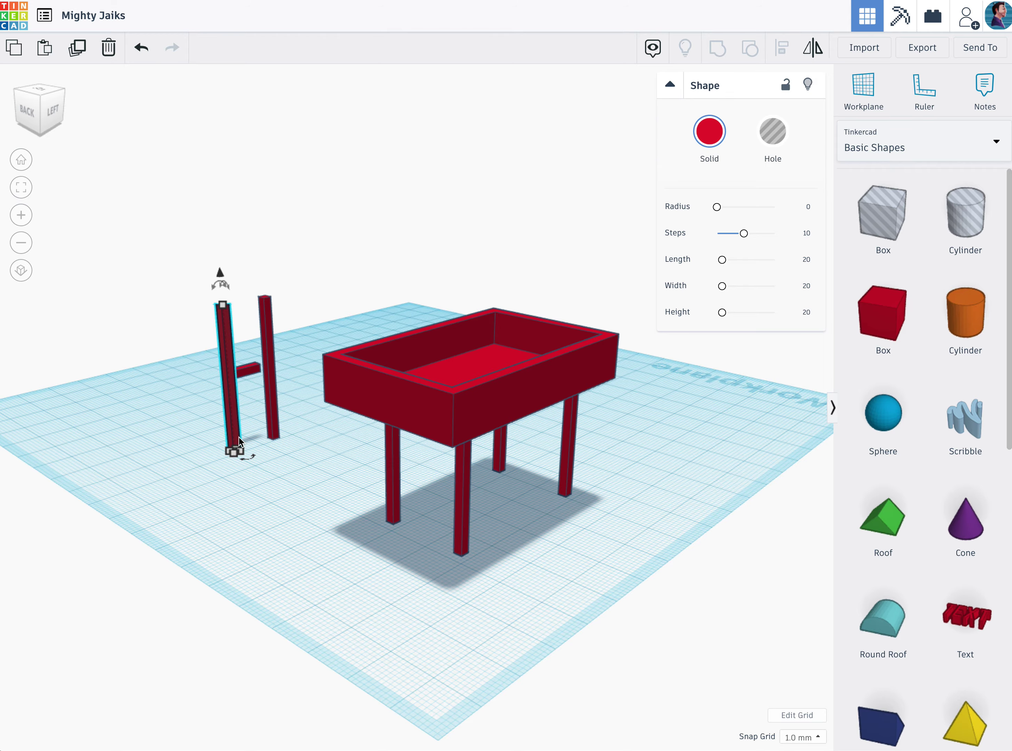
click(72, 120)
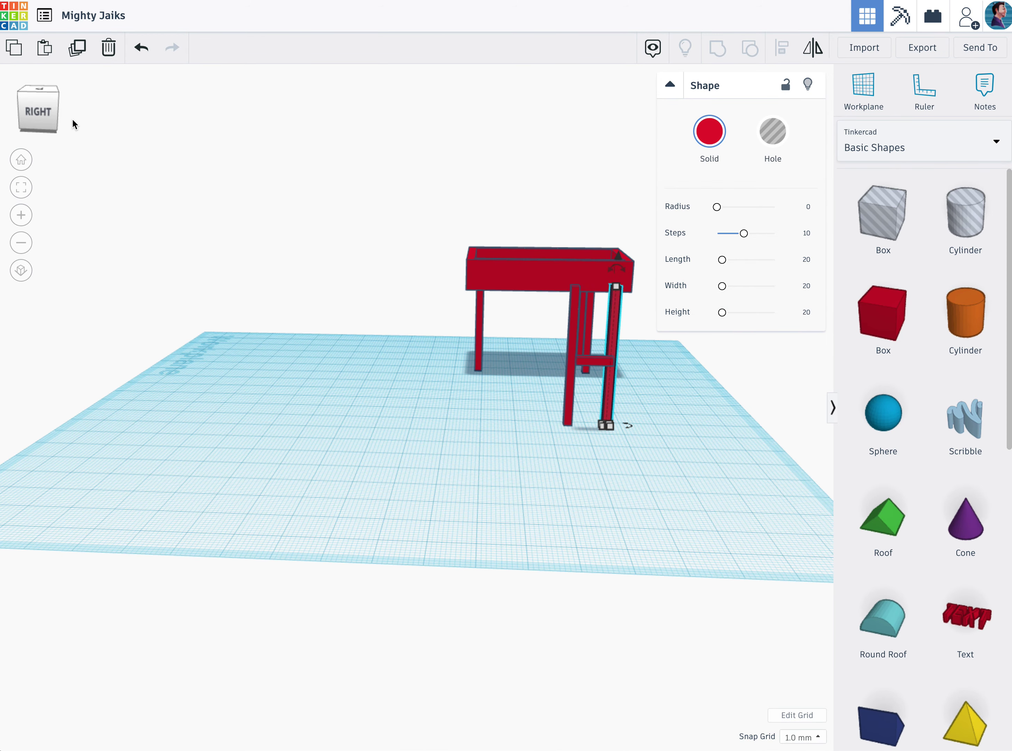
scroll(72, 119, down, 3)
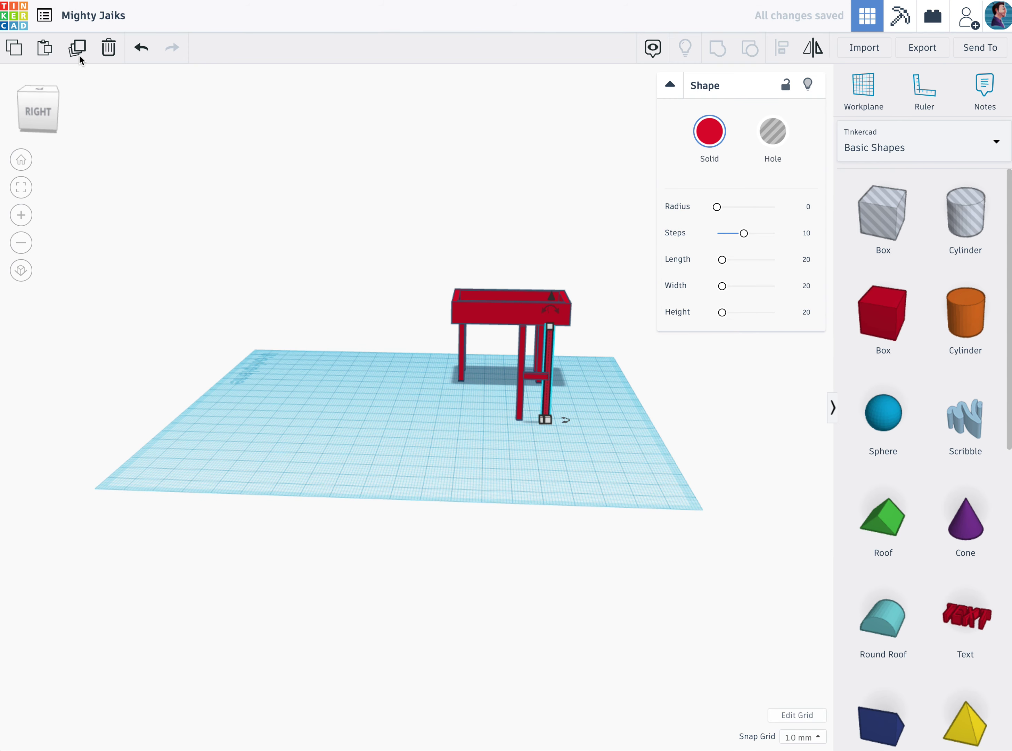
drag(53, 102, 49, 103)
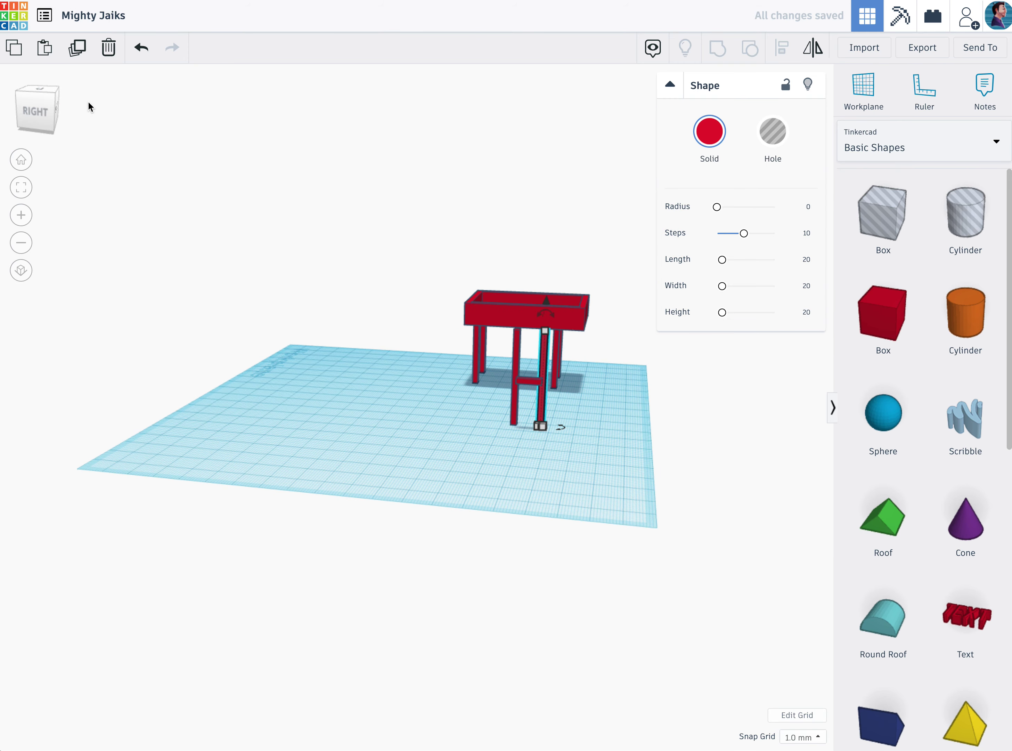
click(68, 119)
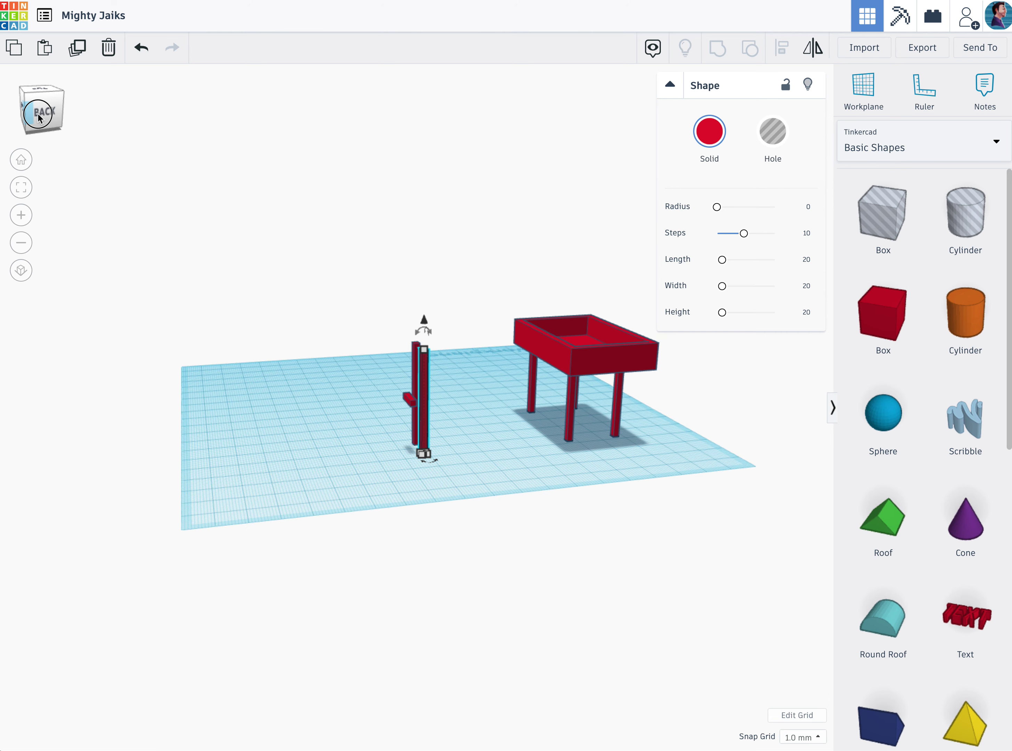
drag(416, 419, 360, 334)
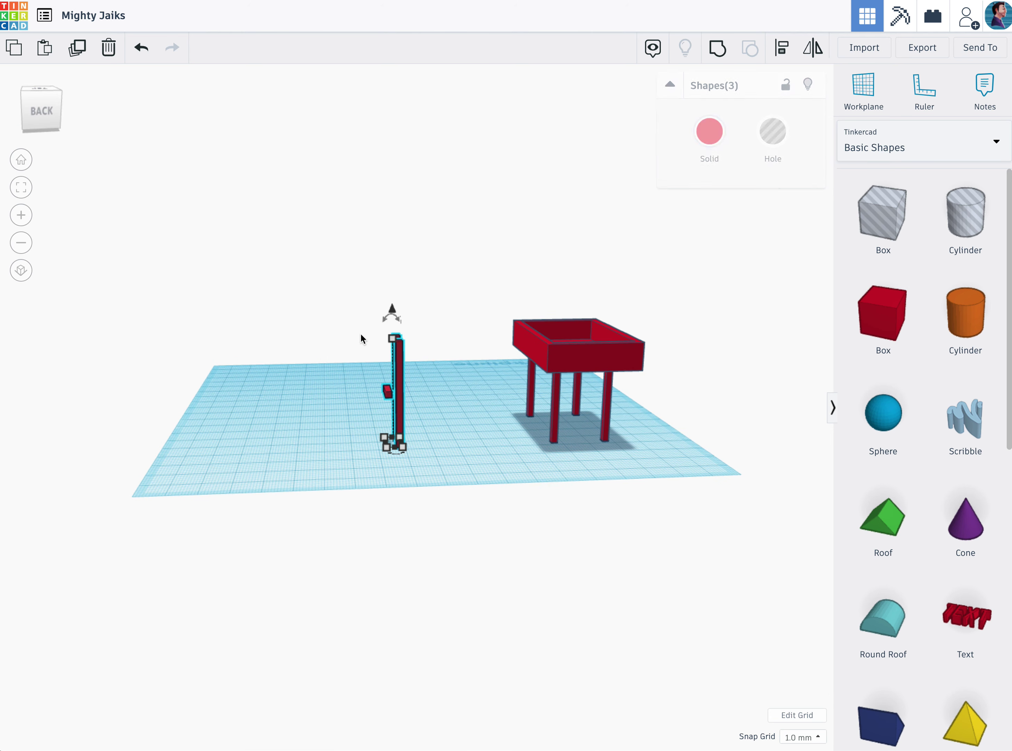
click(779, 52)
click(397, 452)
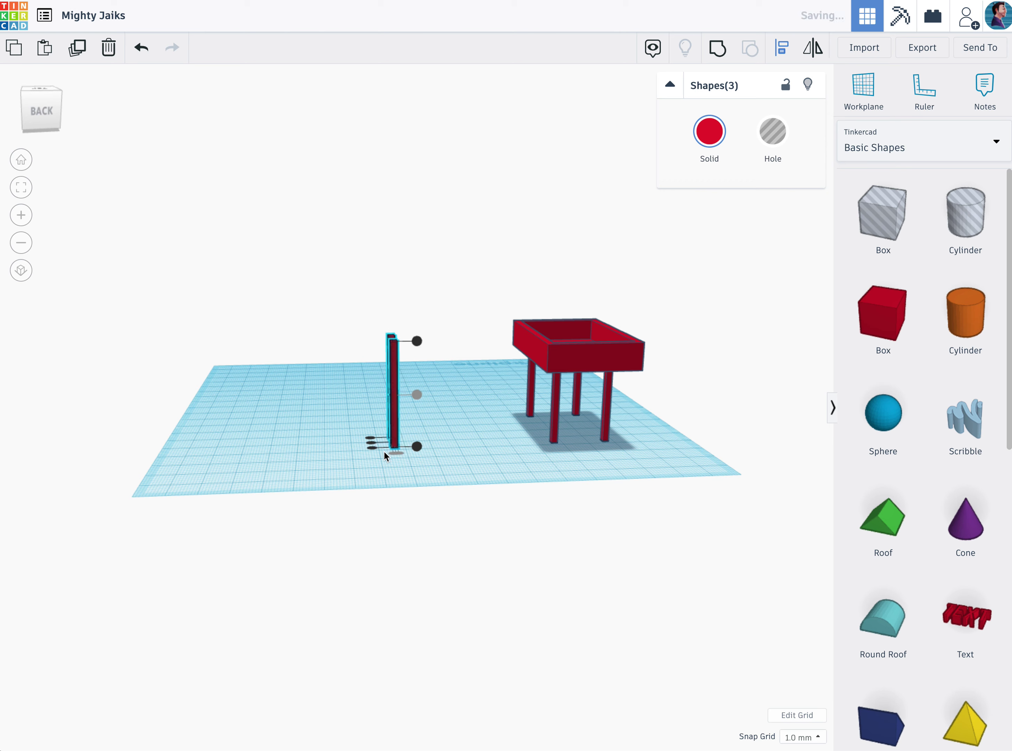
click(374, 442)
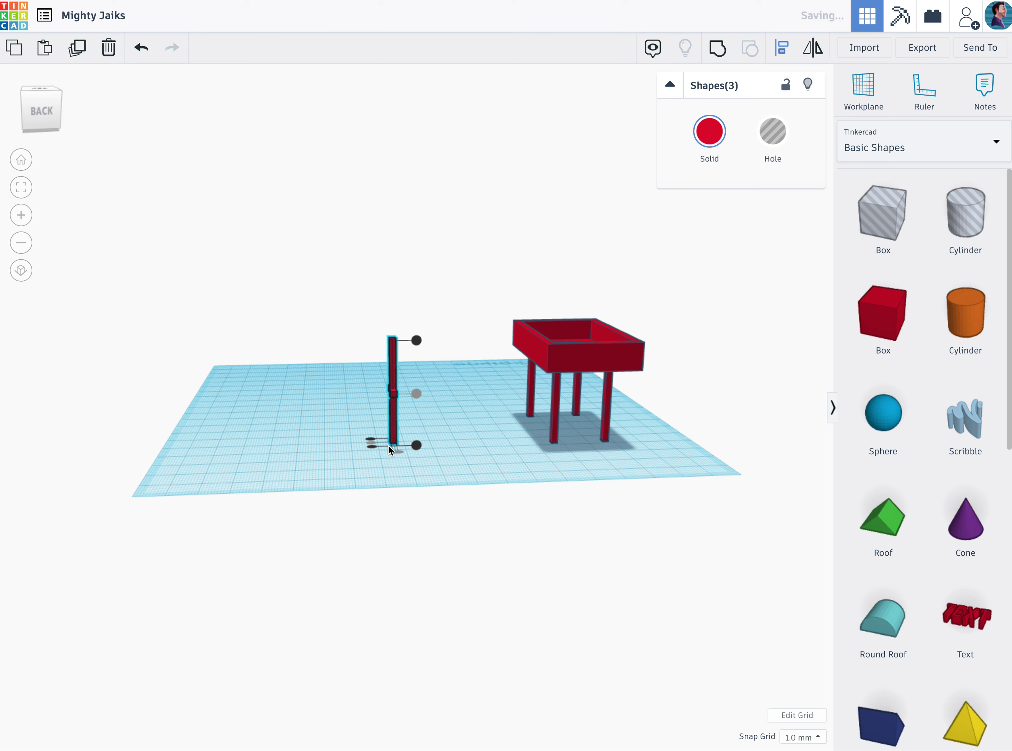
click(417, 446)
Select only one of the two overlapping upright posts standing on the horizontal bar.
drag(35, 98, 58, 105)
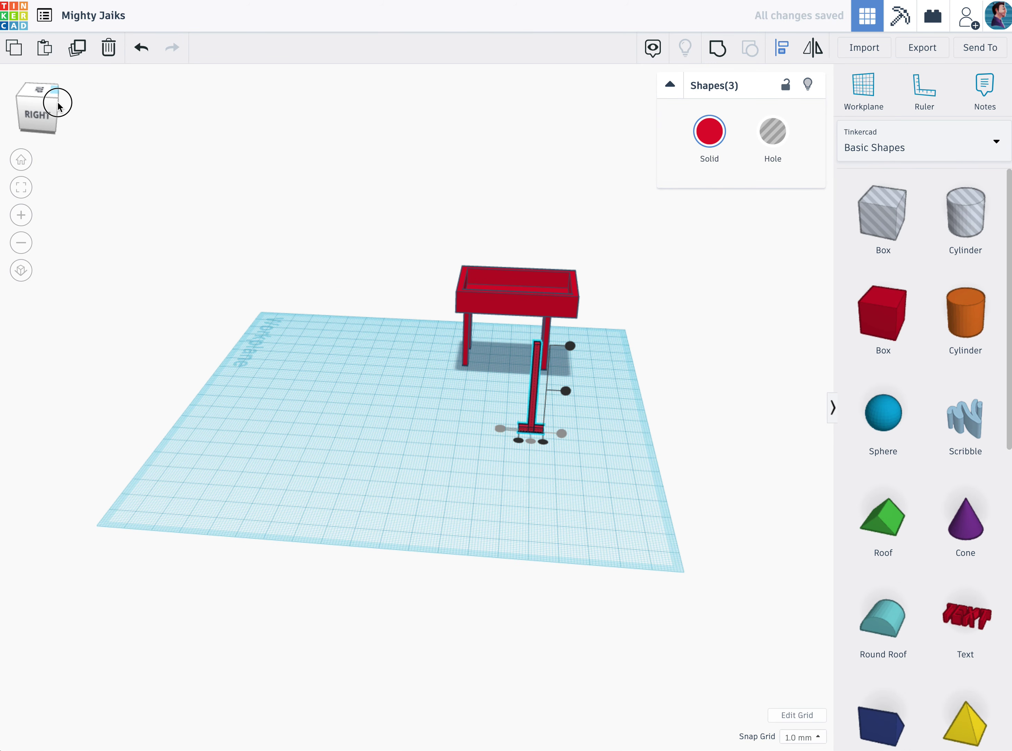
scroll(198, 281, down, 3)
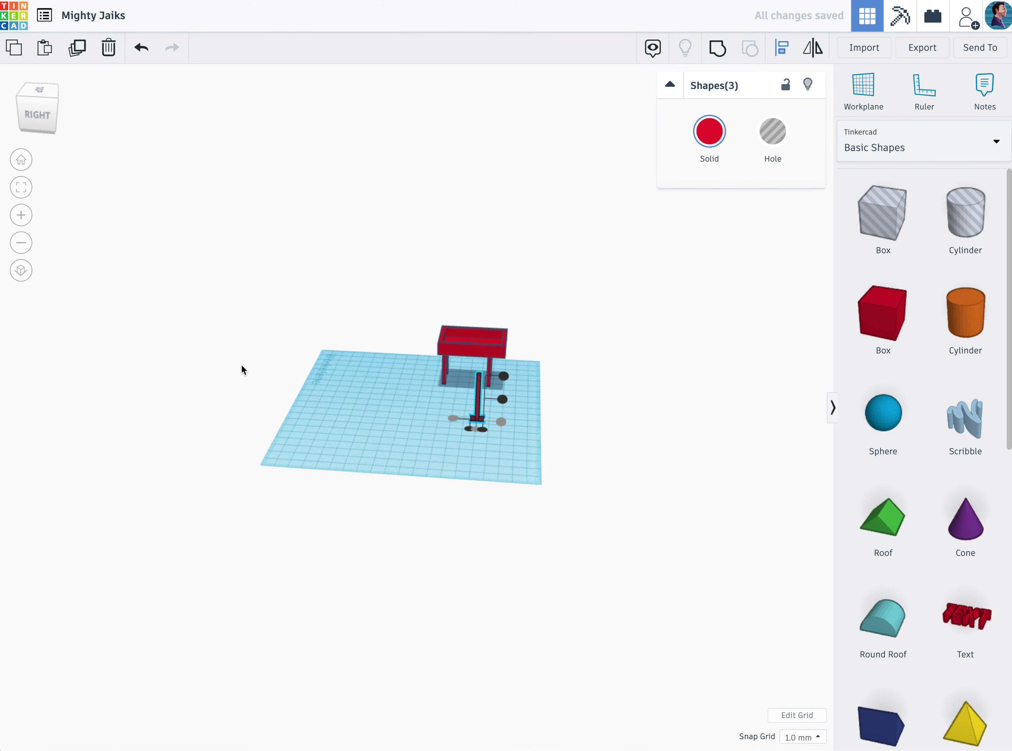
scroll(241, 367, up, 5)
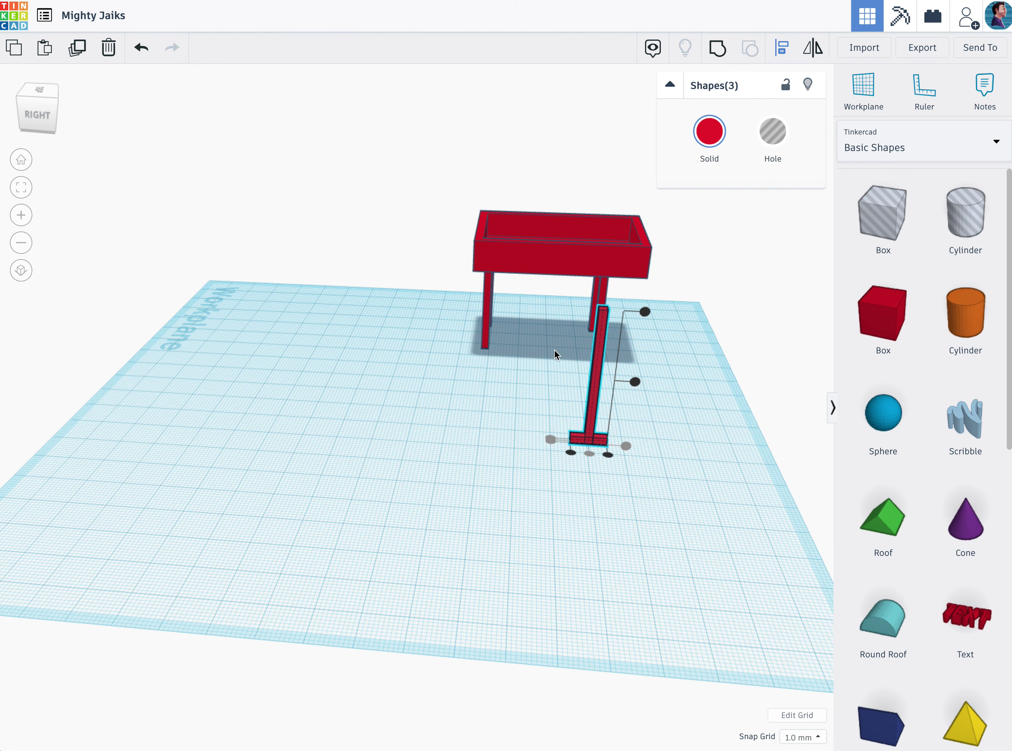
click(603, 382)
click(593, 398)
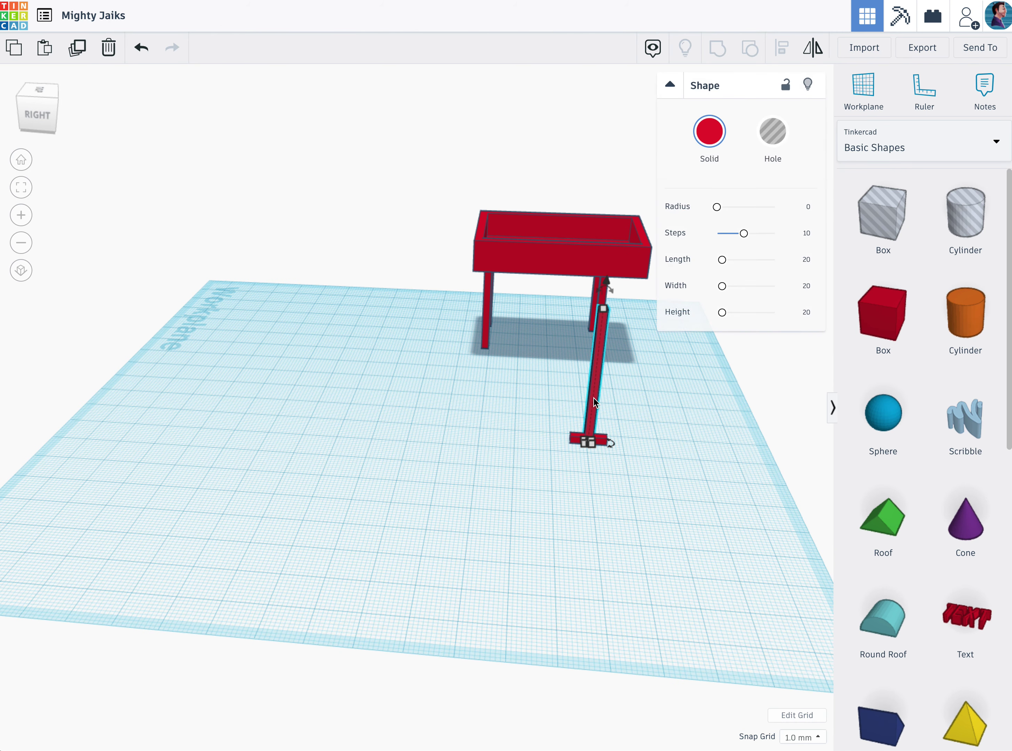